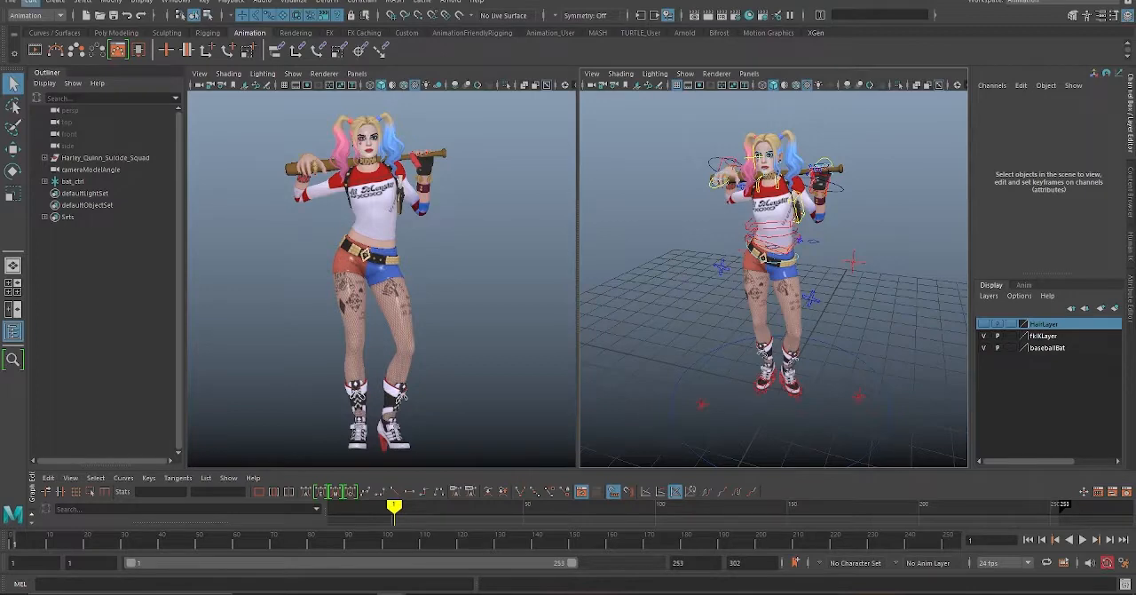
Step: Create a camera and move it up and forward to the character's waist, at about Translate Y 5.8 and Translate Z 3.1
click(55, 1)
mouse_move(178, 79)
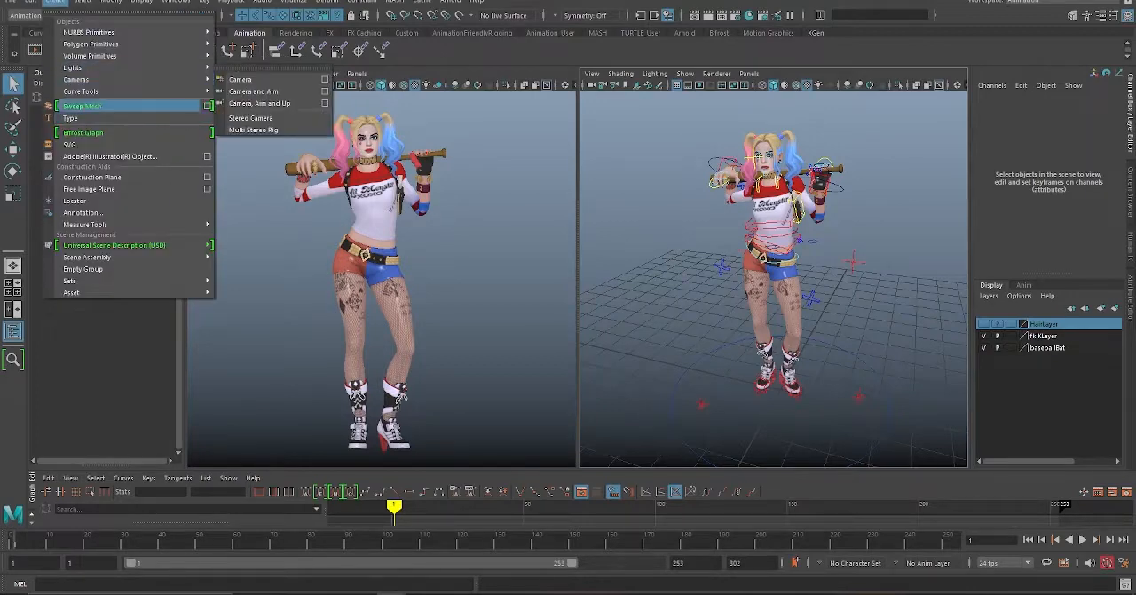
click(239, 79)
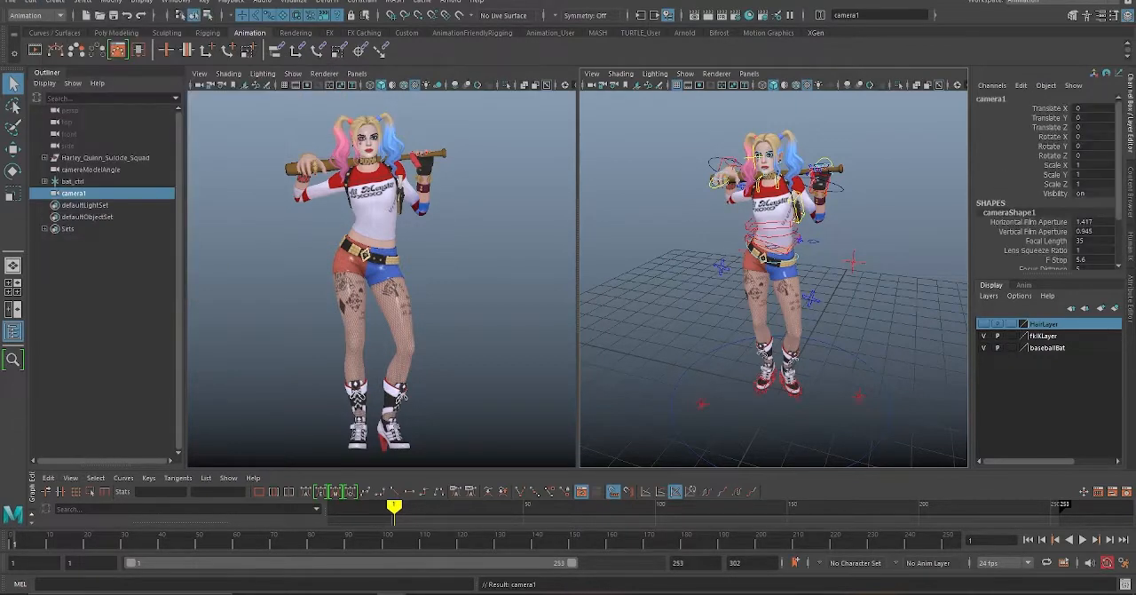
key(w)
drag(775, 294, 774, 95)
drag(668, 202, 582, 203)
alt+drag(727, 248, 715, 286)
drag(641, 240, 618, 246)
alt+drag(684, 275, 794, 258)
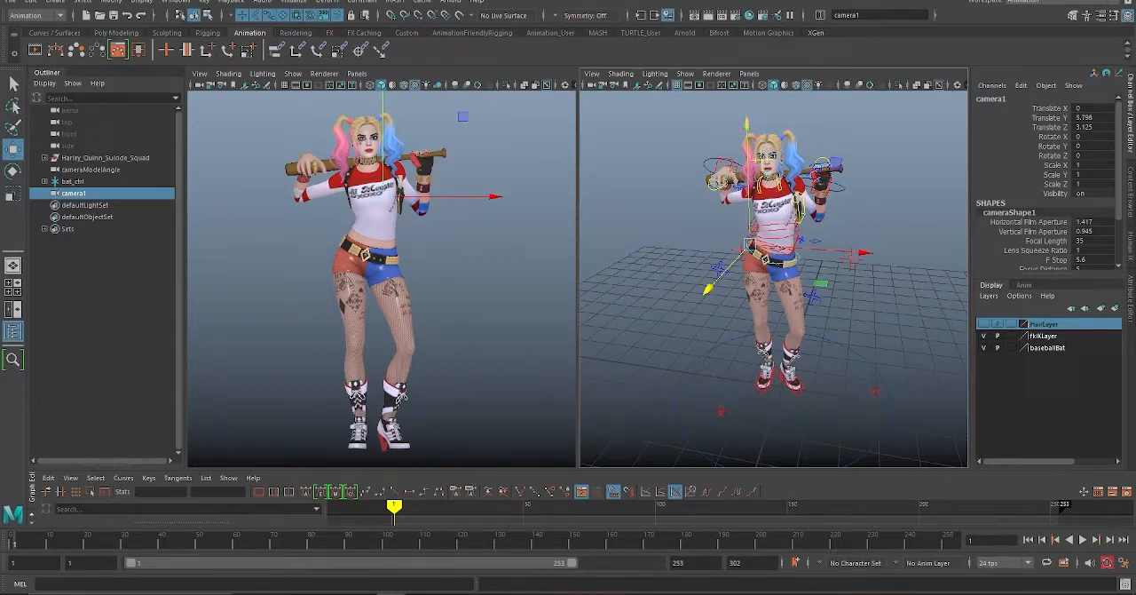
click(697, 133)
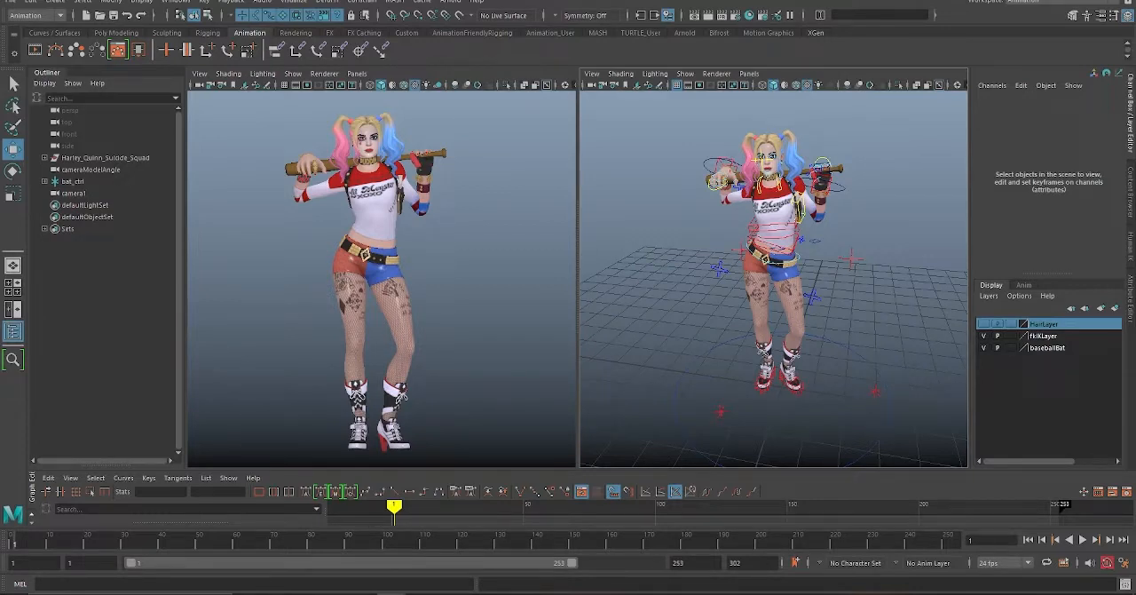
Step: Play through the character's animation, restarting it from the first frame
key(alt+v)
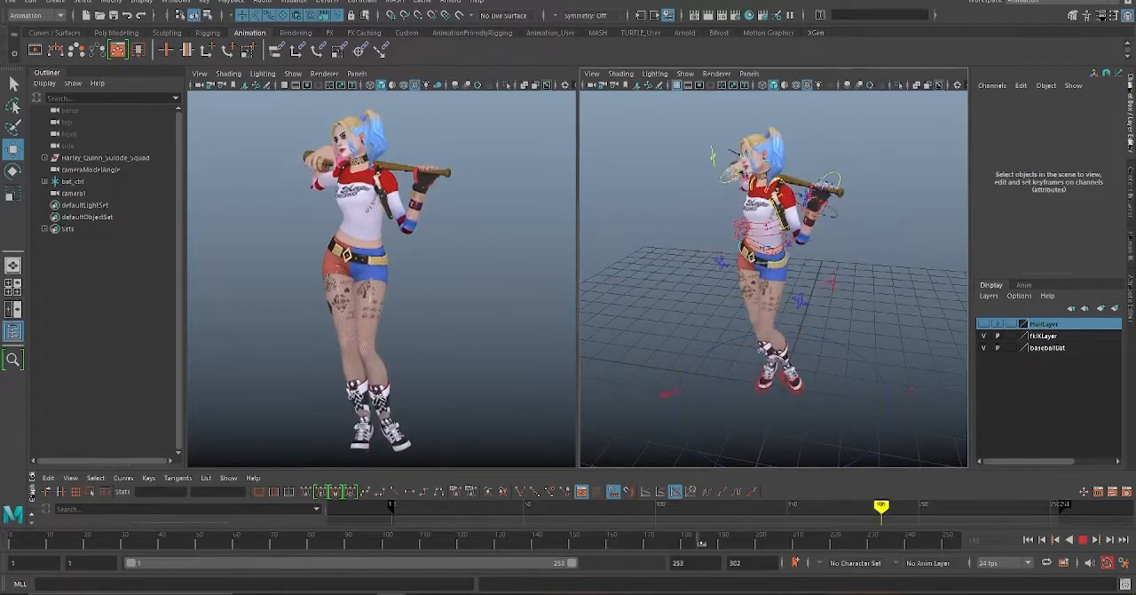
drag(896, 540, 13, 539)
key(alt+v)
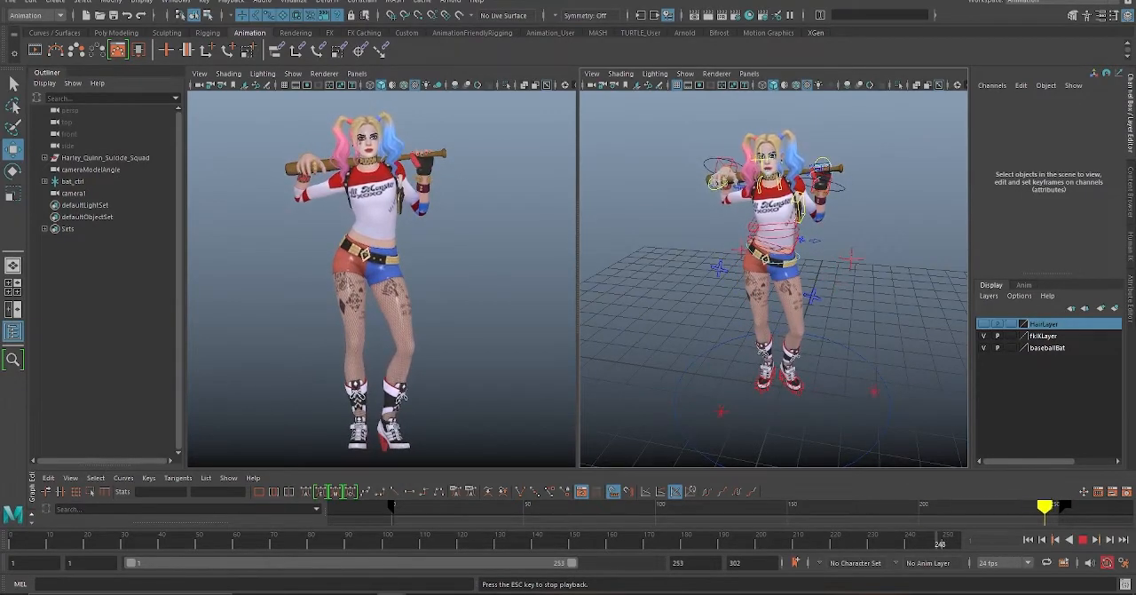
key(Escape)
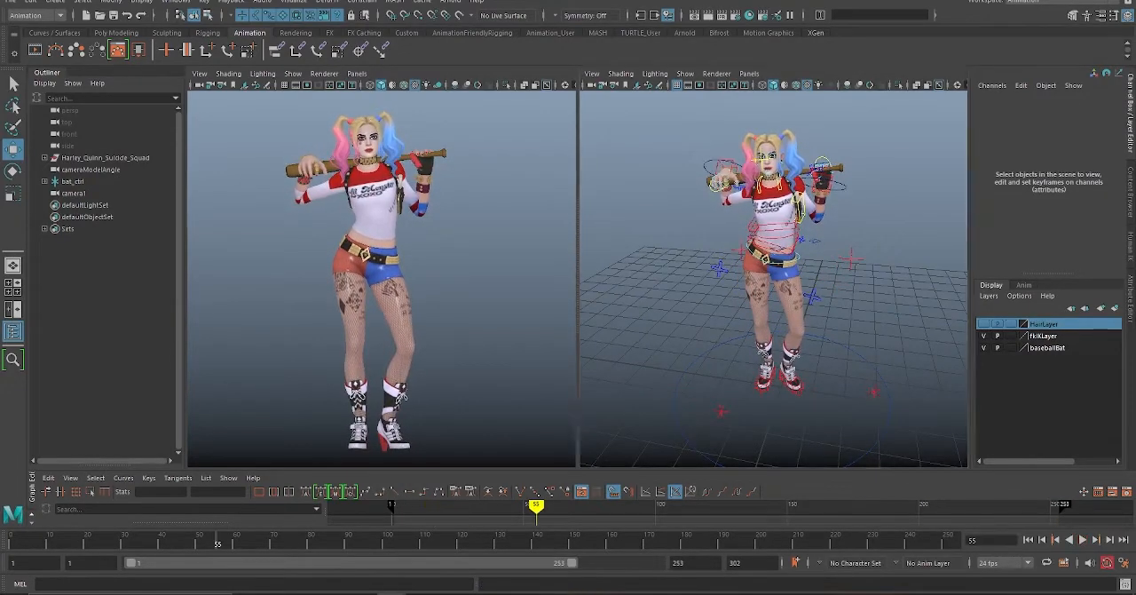
Step: Select camera1 and look through it in the viewport that shows the cameraModelAngle view
click(73, 192)
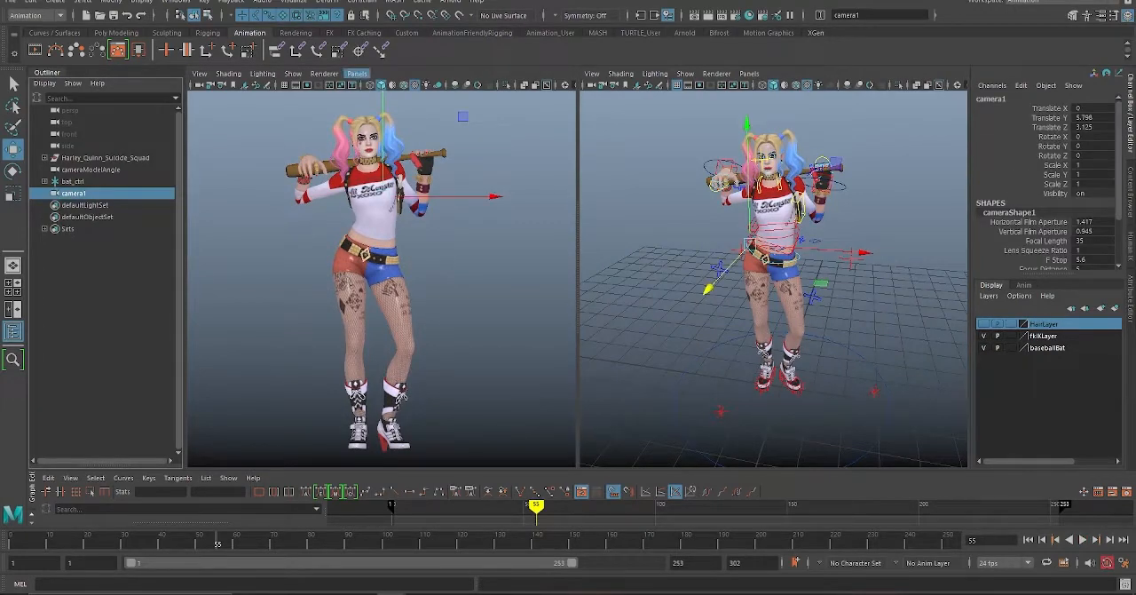
click(357, 74)
mouse_move(390, 86)
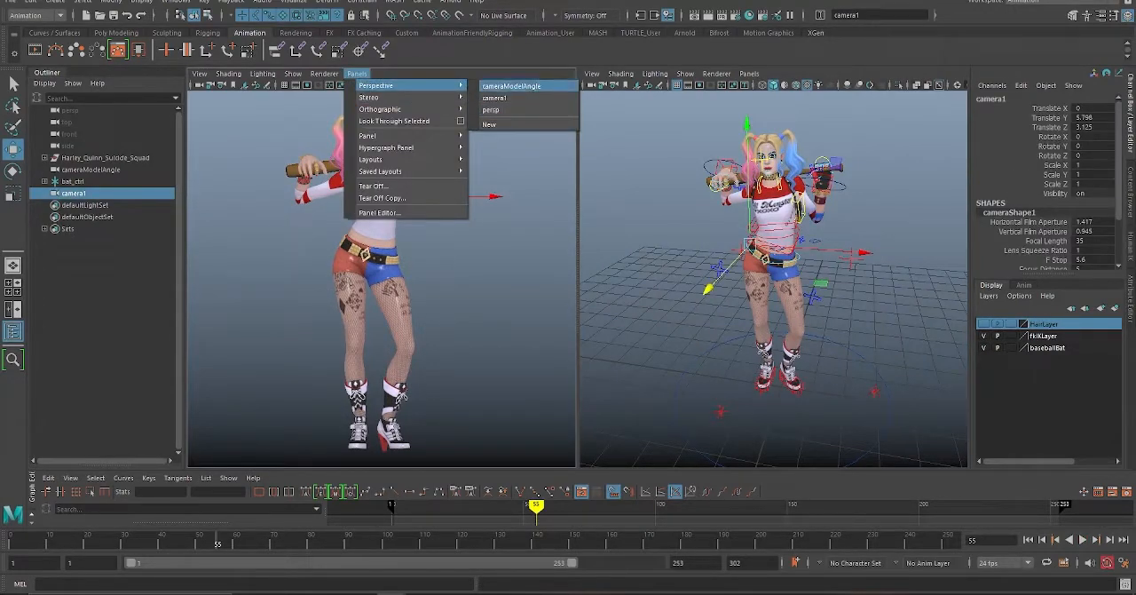
click(494, 97)
Step: Move camera1 back and around to frame the whole character from a slightly angled front view
alt+drag(391, 258, 426, 259)
alt+right_drag(426, 259, 364, 259)
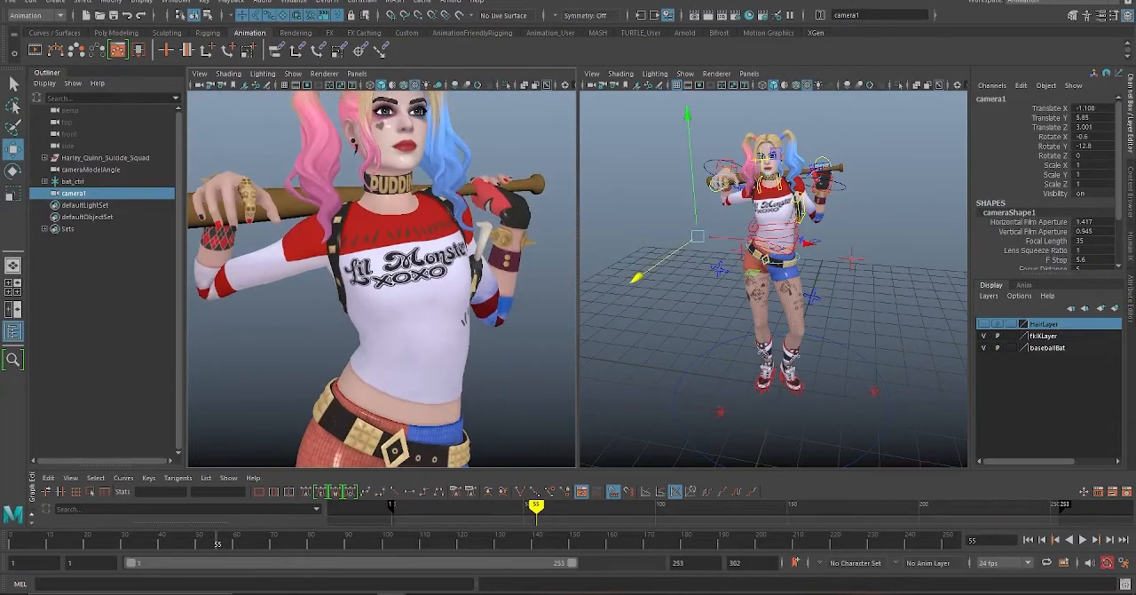
alt+drag(382, 266, 399, 293)
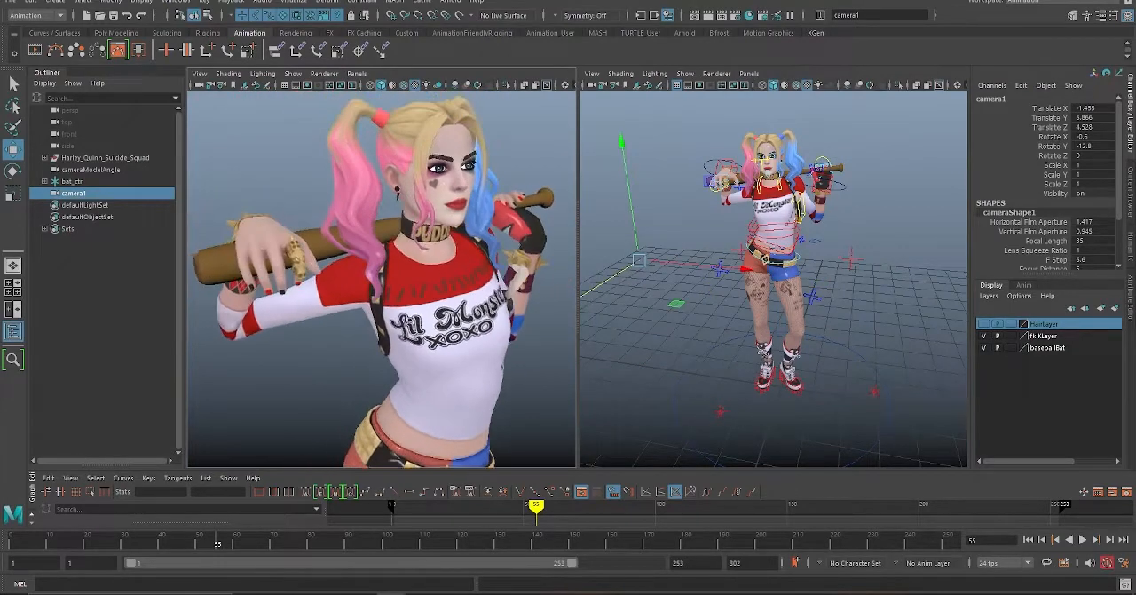
alt+right_drag(400, 293, 364, 293)
alt+drag(364, 293, 374, 257)
alt+middle_drag(382, 293, 375, 236)
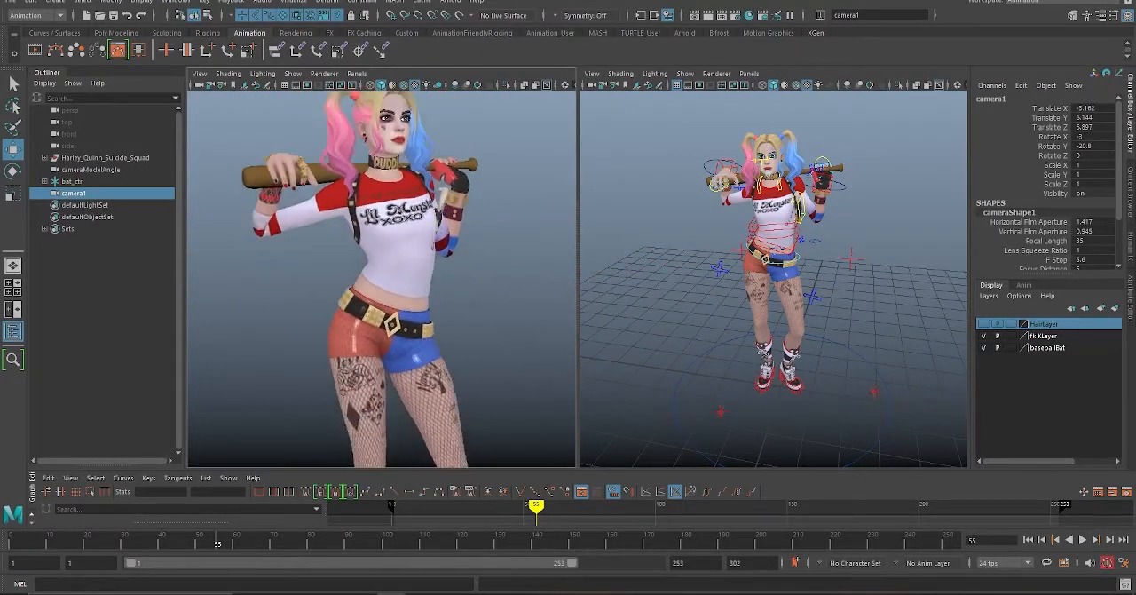
alt+right_drag(375, 236, 319, 237)
alt+middle_drag(319, 238, 321, 223)
alt+right_drag(321, 224, 311, 224)
alt+drag(381, 267, 350, 285)
alt+drag(369, 392, 382, 400)
alt+drag(382, 293, 377, 299)
alt+right_drag(377, 299, 372, 299)
alt+middle_drag(371, 299, 364, 292)
click(258, 230)
Step: Create a second camera and look through it in the camera viewport
click(55, 2)
mouse_move(75, 78)
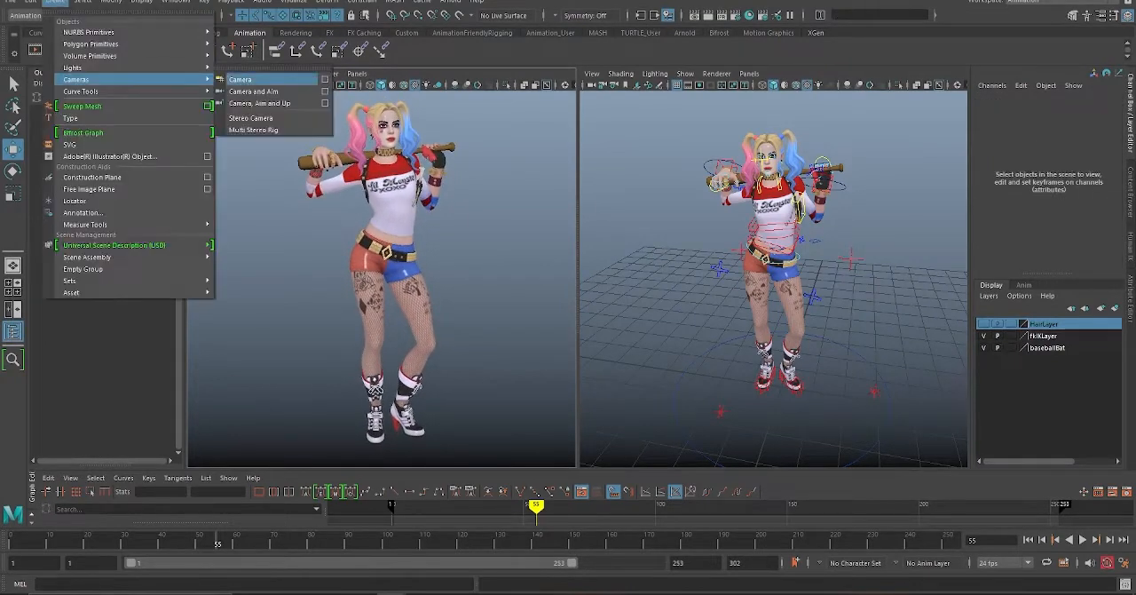
click(241, 78)
click(357, 73)
click(497, 98)
Step: Frame the character's upper body from the gloved-hand side with the second camera, adjusting the angle at frame 124
alt+drag(381, 266, 341, 279)
alt+middle_drag(342, 279, 390, 258)
alt+right_drag(355, 266, 381, 266)
alt+middle_drag(382, 266, 329, 245)
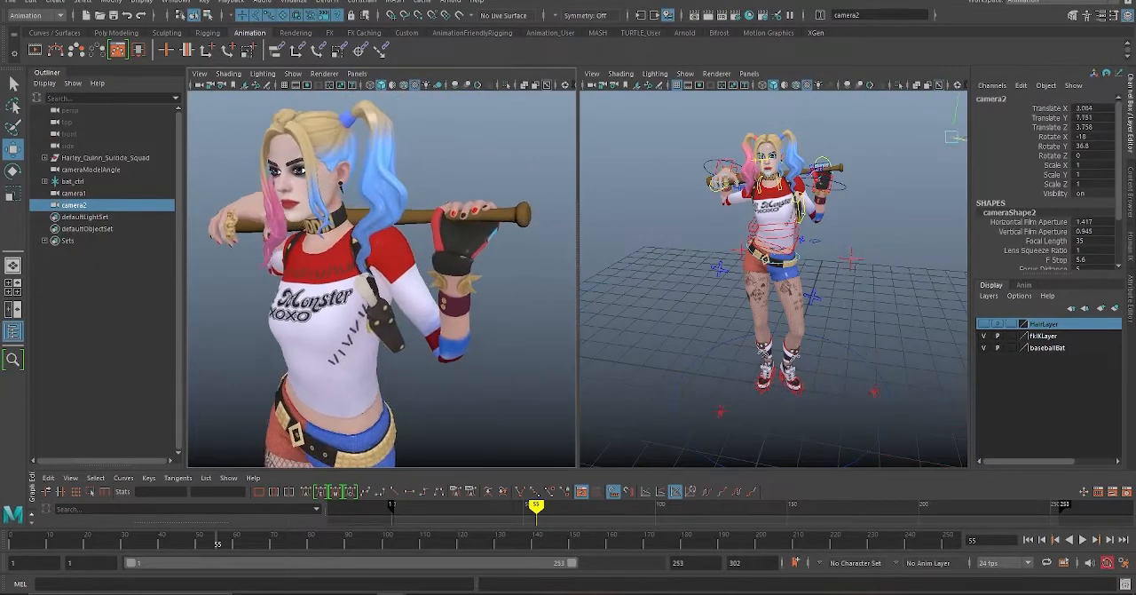
alt+drag(329, 244, 320, 250)
drag(218, 540, 474, 540)
alt+drag(399, 266, 320, 279)
alt+middle_drag(319, 279, 381, 284)
alt+drag(381, 284, 400, 283)
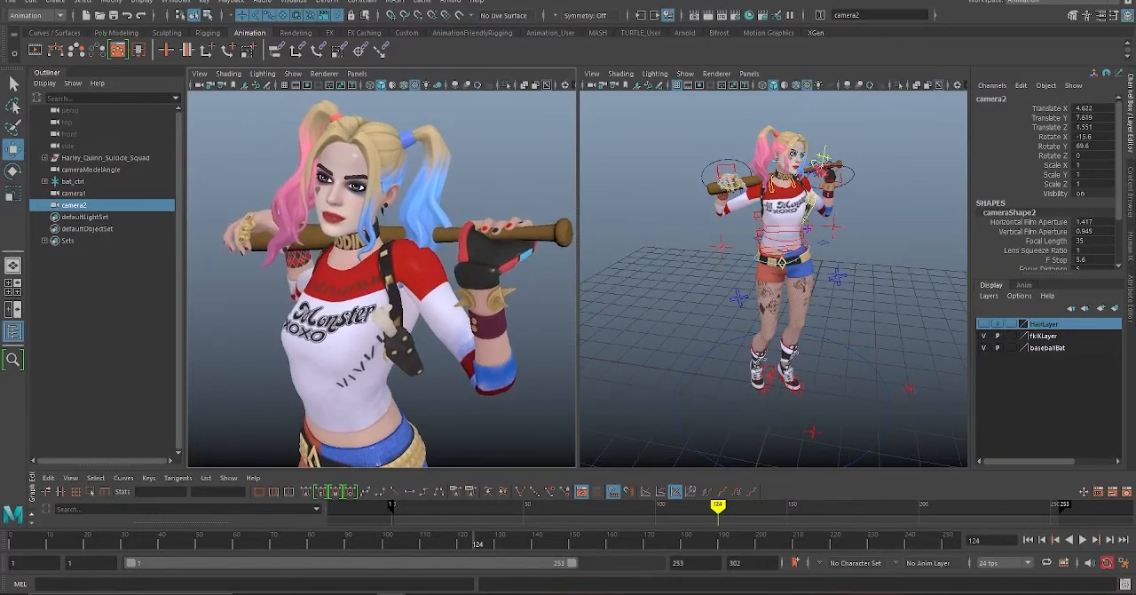
Step: Create a third camera and look through it in the camera viewport
click(55, 2)
mouse_move(74, 78)
click(240, 78)
click(357, 74)
click(497, 110)
Step: Frame the character from the pink-ponytail side with the third camera, moving further along the timeline to adjust the view
alt+right_drag(399, 267, 342, 266)
alt+middle_drag(342, 267, 364, 328)
alt+middle_drag(400, 284, 319, 301)
alt+right_drag(319, 301, 382, 302)
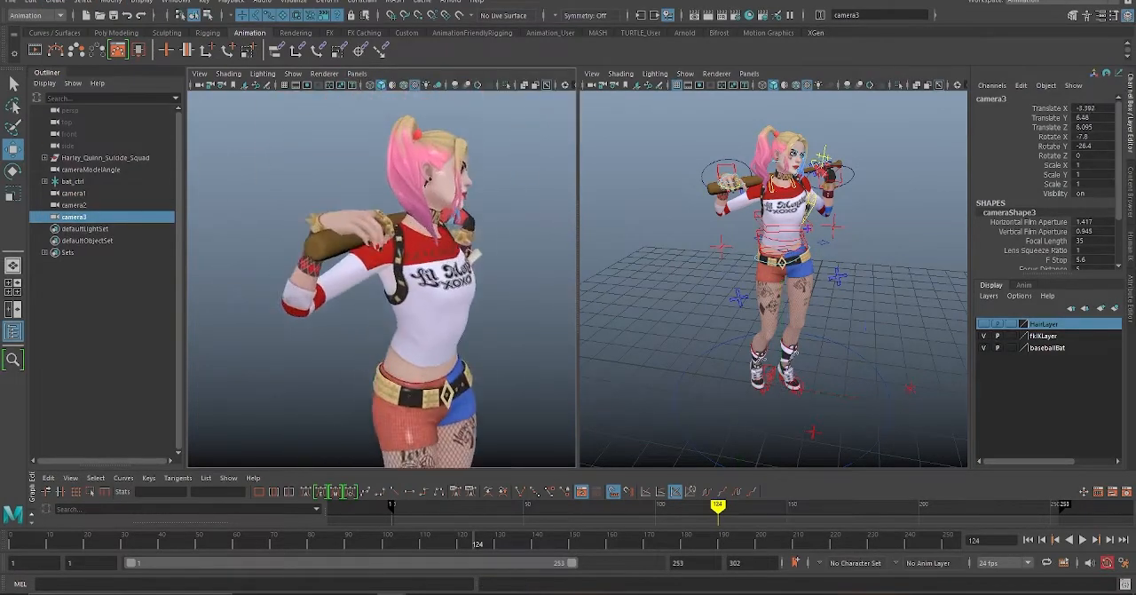
drag(473, 541, 668, 541)
alt+right_drag(355, 267, 391, 266)
alt+drag(391, 266, 444, 289)
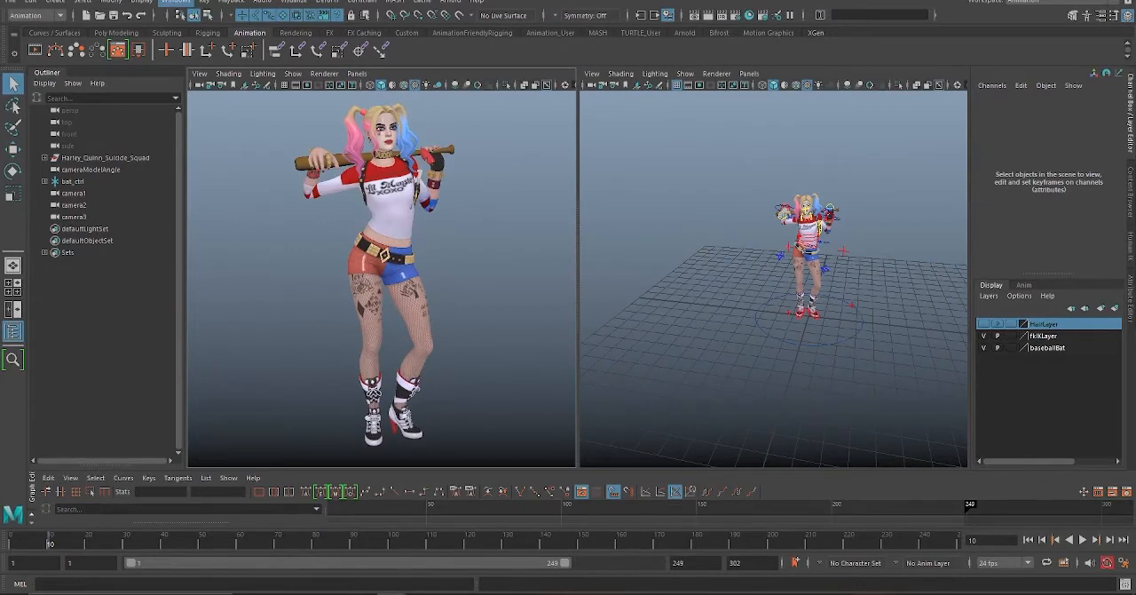
Step: Open the Camera Sequencer and delete all existing shots from its tracks
click(175, 2)
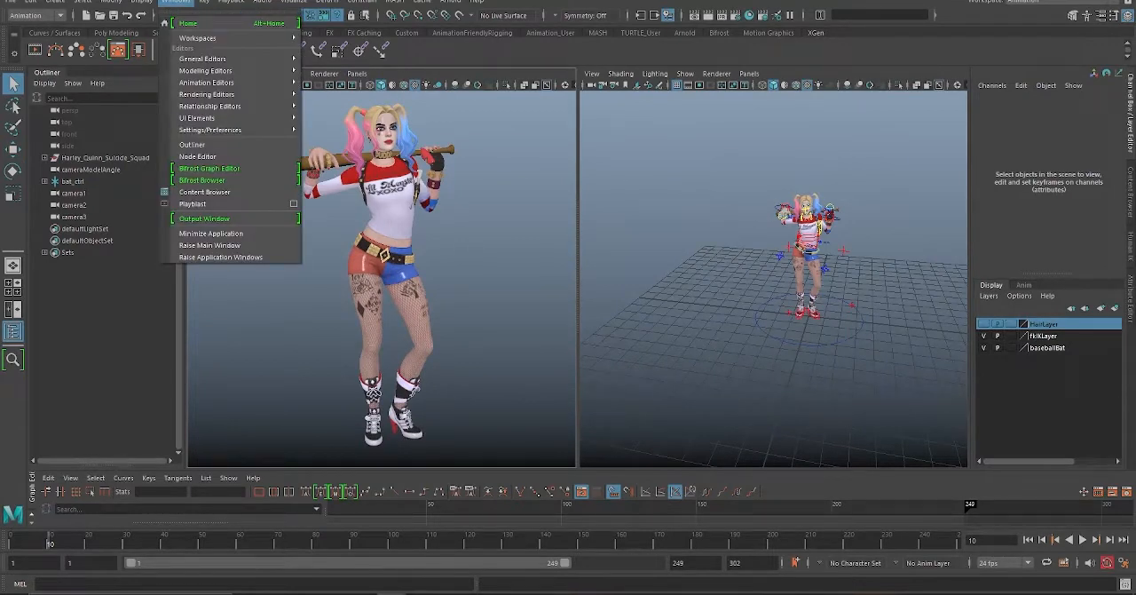
mouse_move(213, 83)
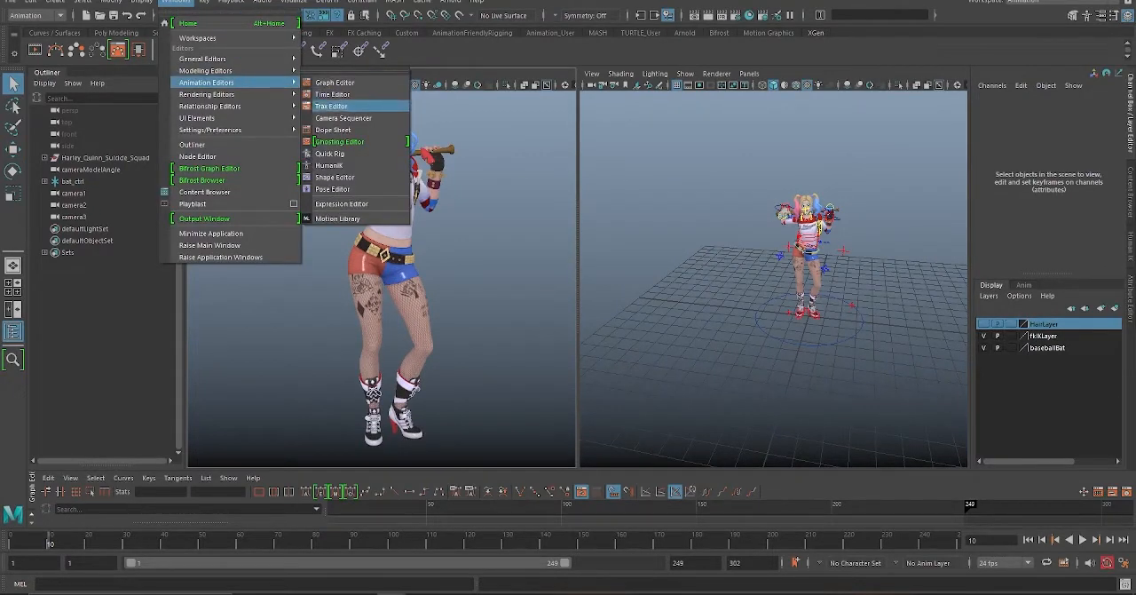
click(343, 118)
drag(836, 360, 140, 430)
key(Delete)
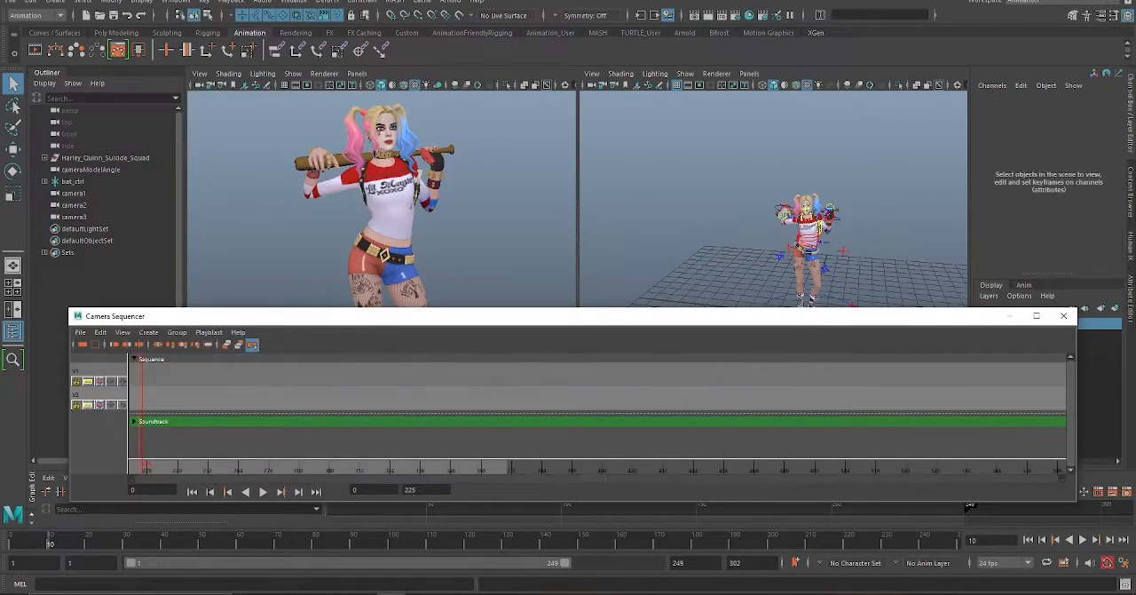
Step: Return the Camera Sequencer's current time to frame 0 and zoom its timeline in around the start
scroll(598, 408, down, 15)
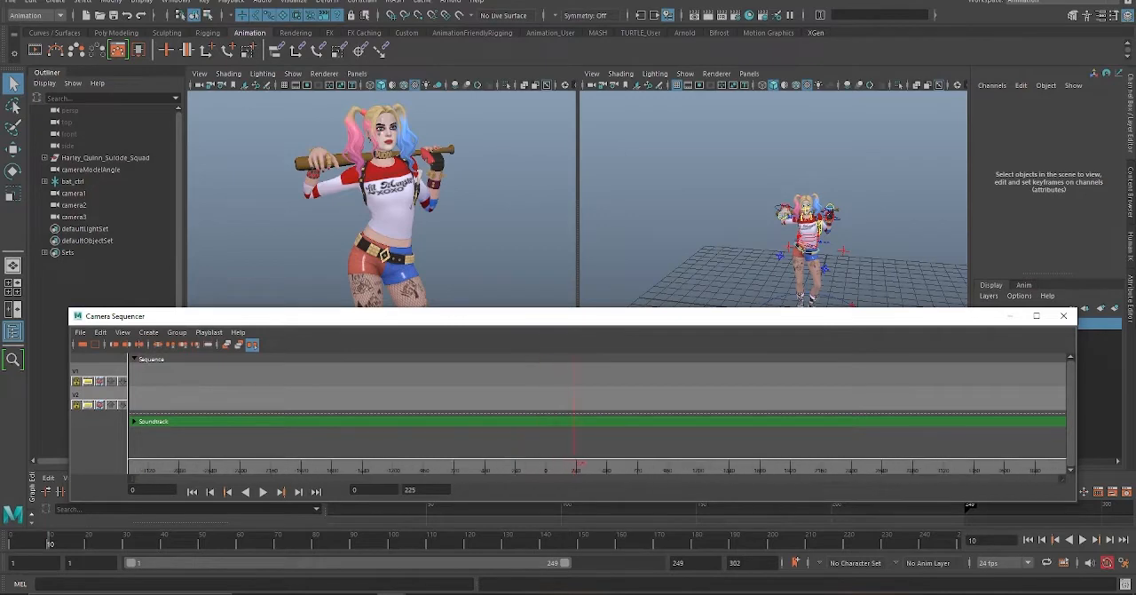
scroll(597, 409, up, 6)
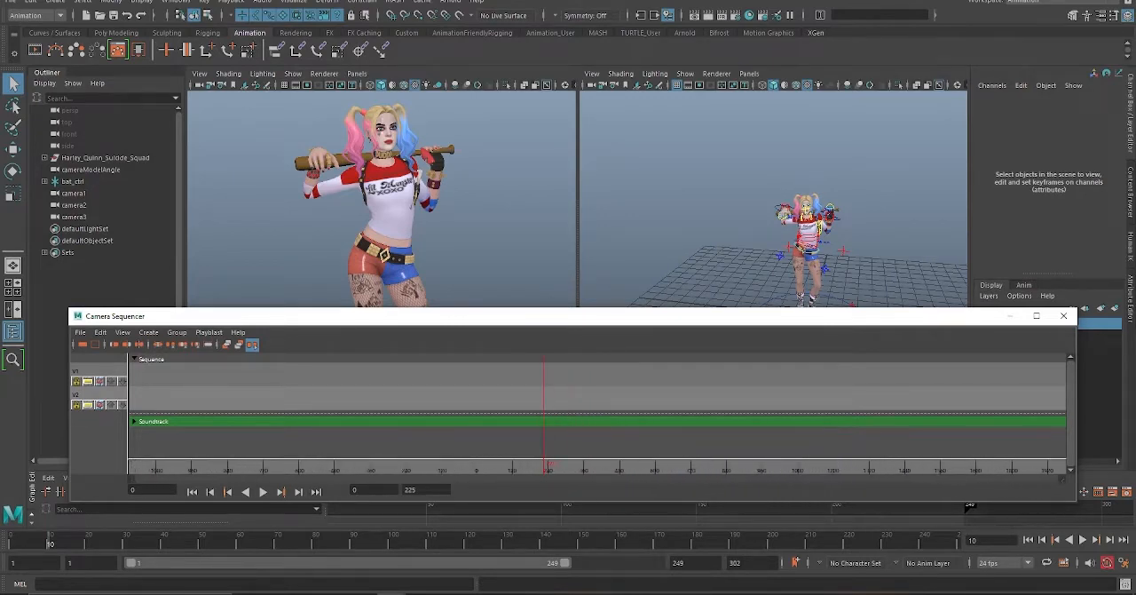
key(alt+v)
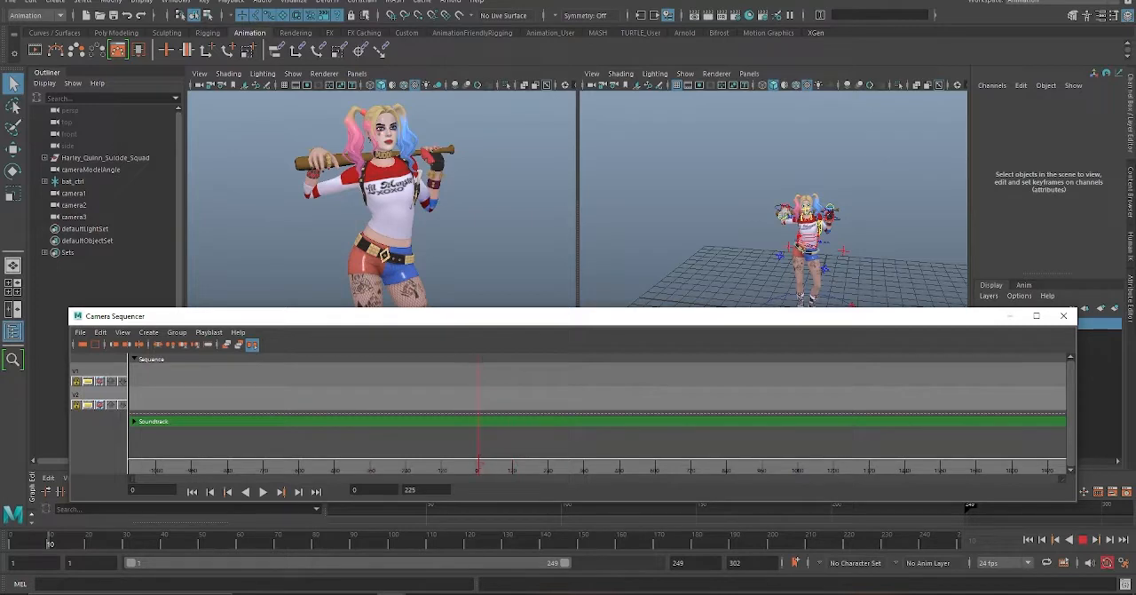
key(alt+v)
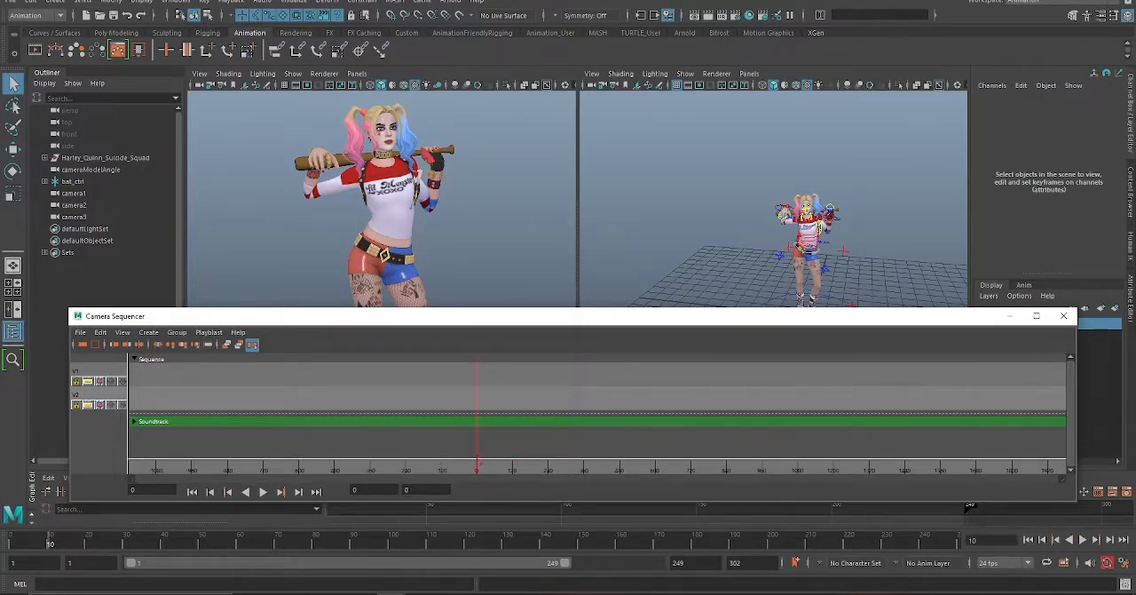
drag(377, 466, 541, 466)
alt+middle_drag(442, 417, 360, 417)
scroll(359, 418, up, 6)
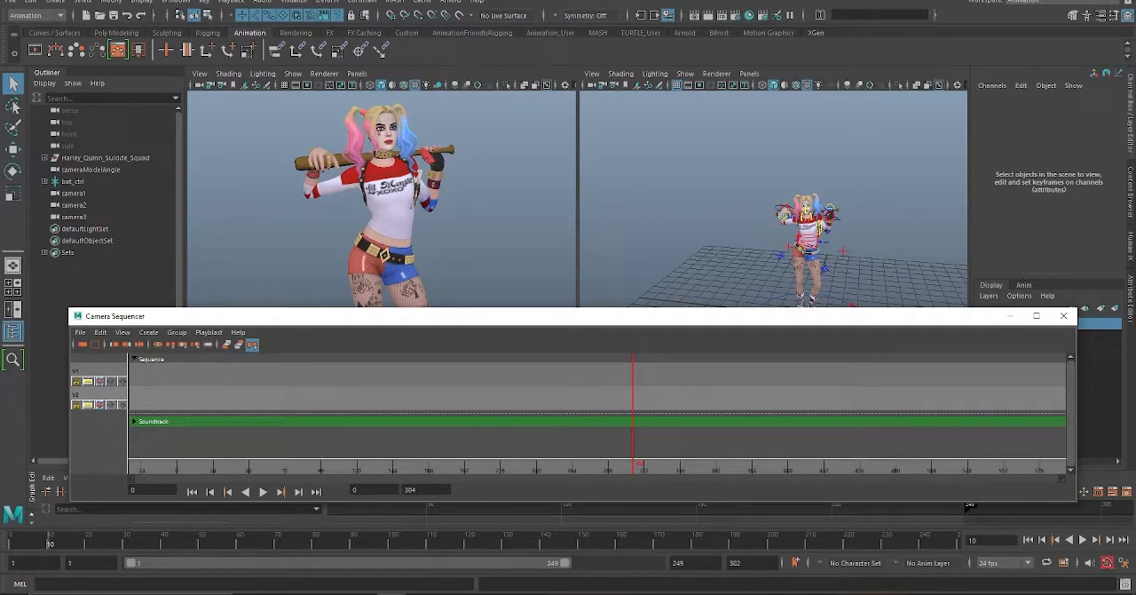
drag(633, 466, 245, 466)
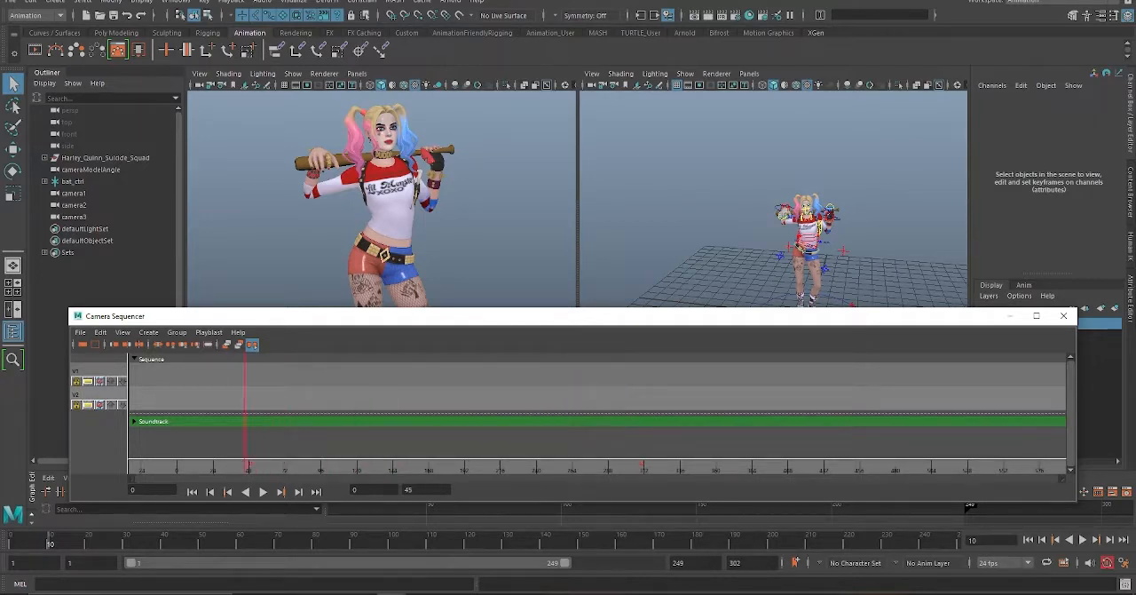
alt+middle_drag(246, 444, 497, 444)
drag(497, 466, 430, 466)
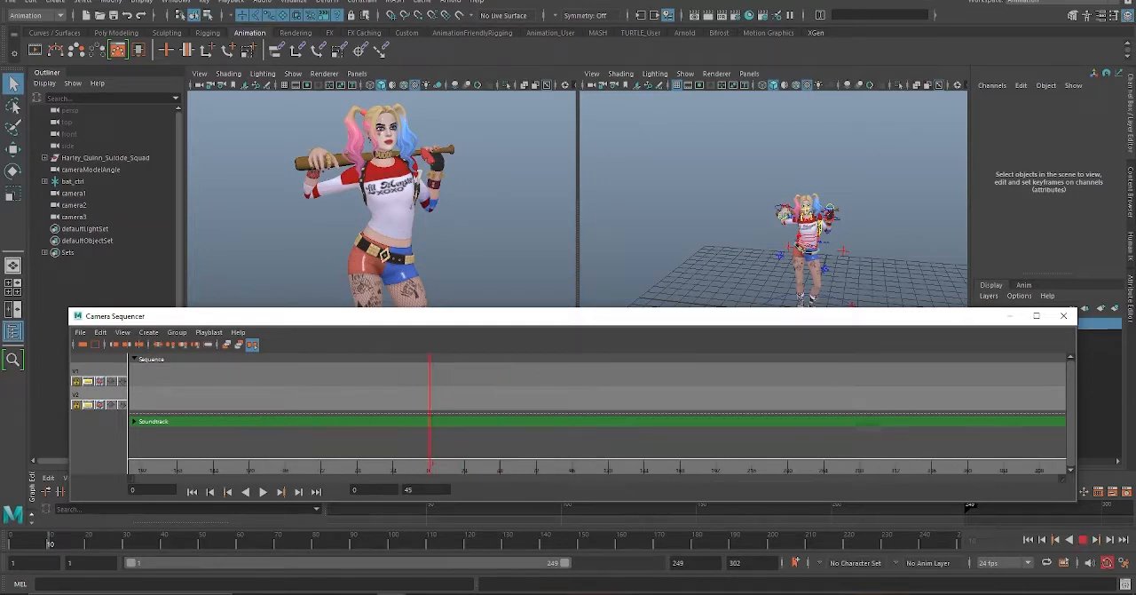
alt+middle_drag(431, 443, 427, 444)
alt+right_drag(428, 443, 568, 444)
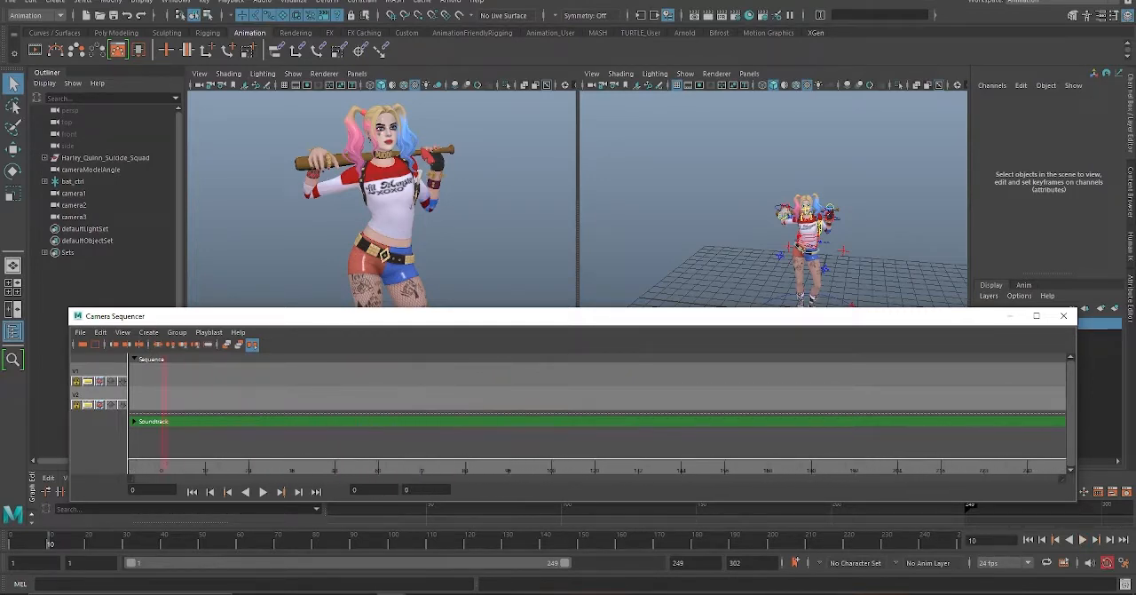
alt+middle_drag(568, 444, 868, 444)
alt+right_drag(868, 443, 932, 444)
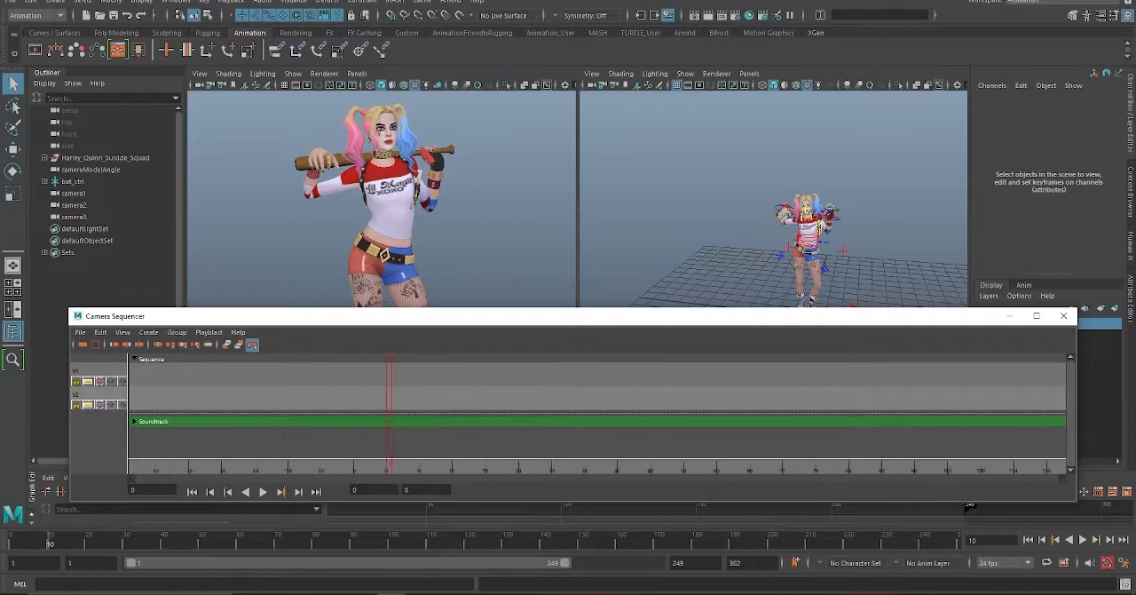
alt+middle_drag(932, 444, 833, 443)
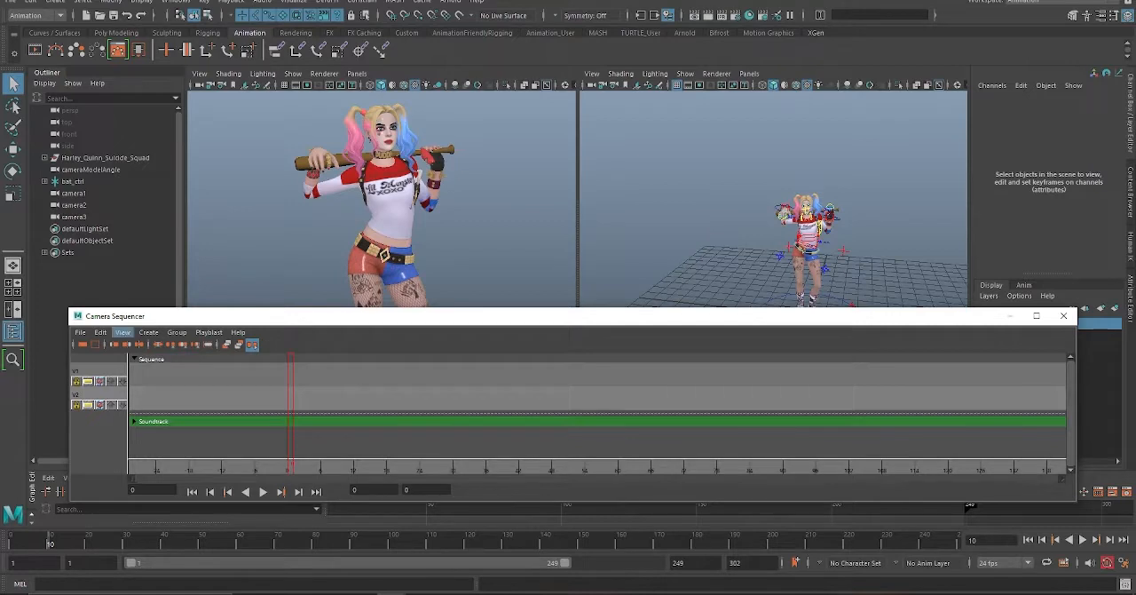
Step: Open the options for creating a shot, choose camera1 as the shot camera, and name the shot Shot1
click(149, 332)
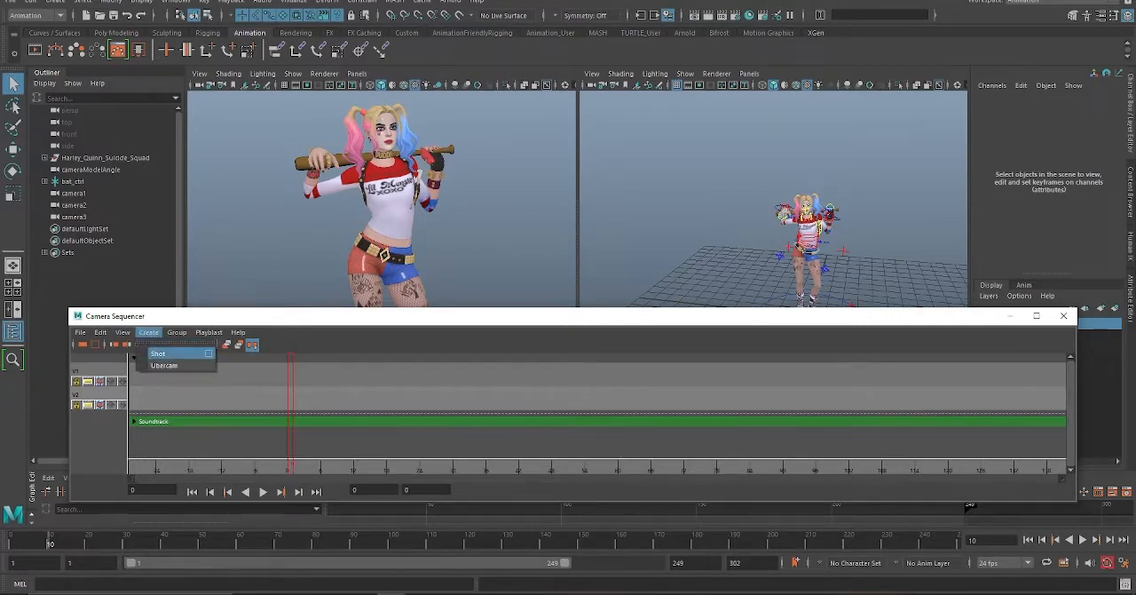
click(207, 353)
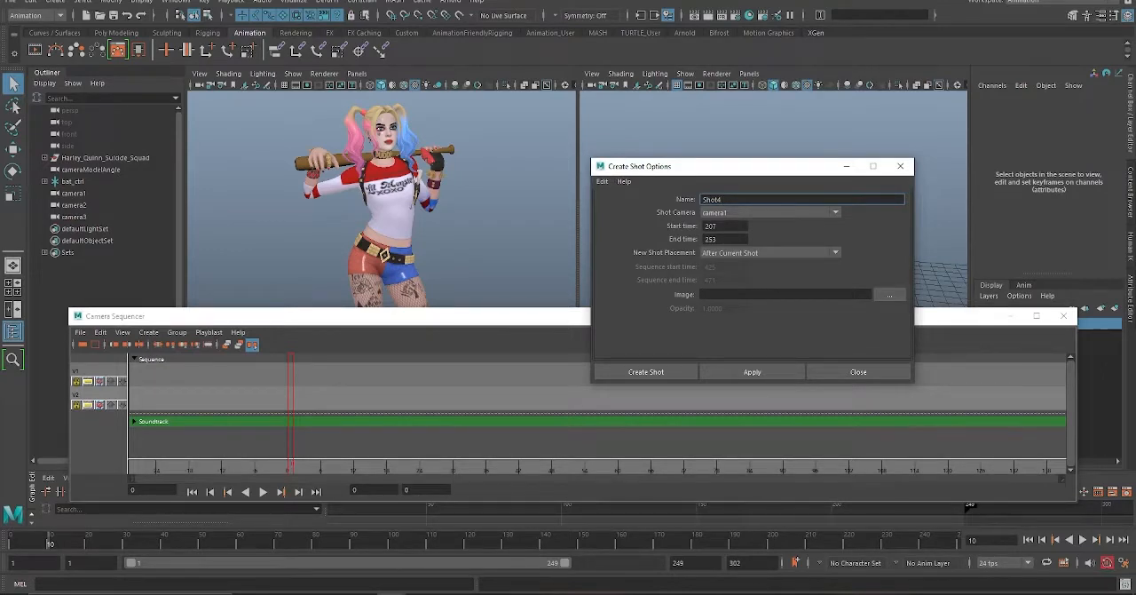
click(770, 212)
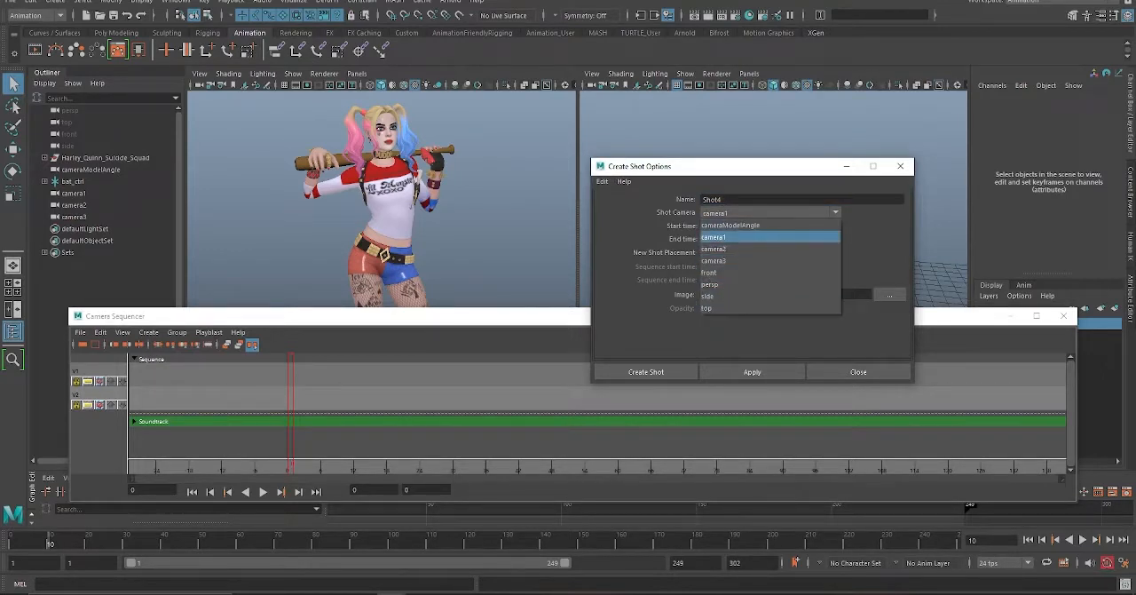
click(727, 237)
click(726, 200)
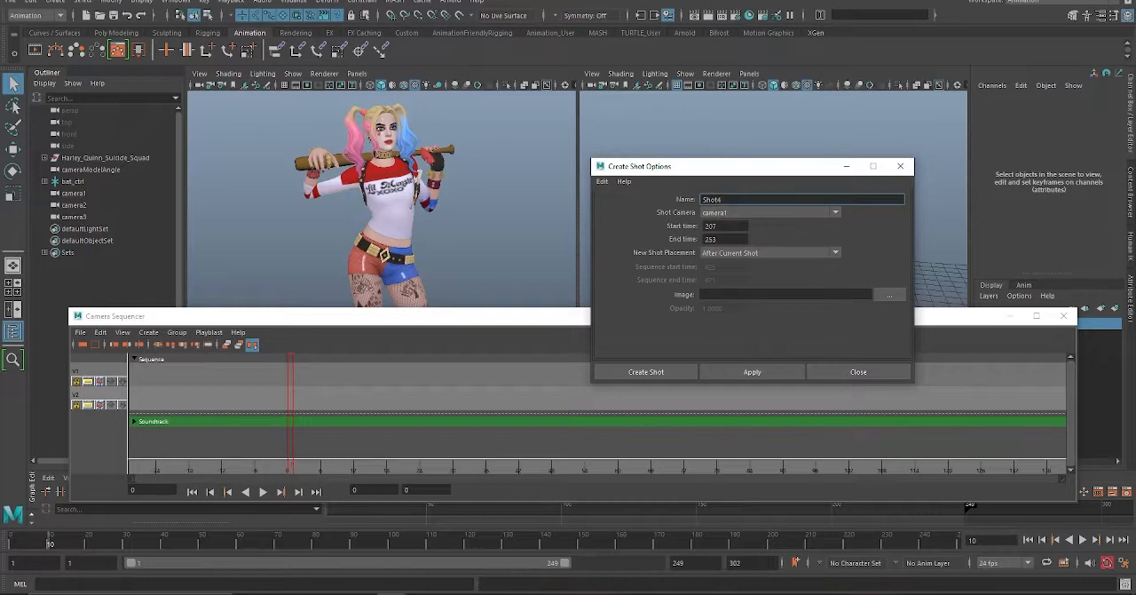
key(BackSpace)
text(2)
key(BackSpace)
text(1)
key(Return)
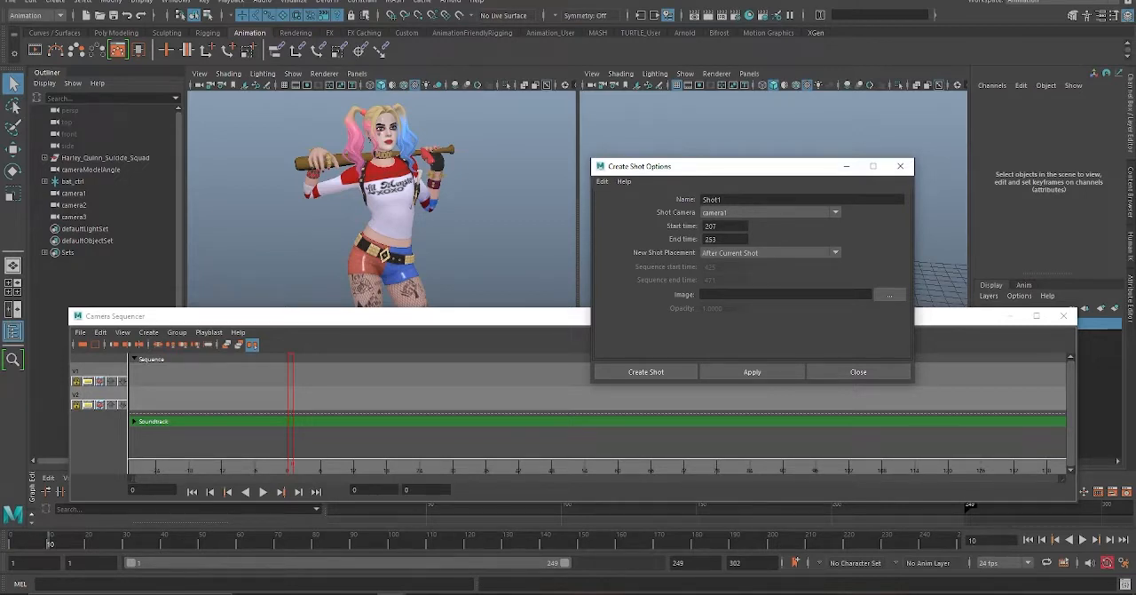
drag(701, 166, 742, 189)
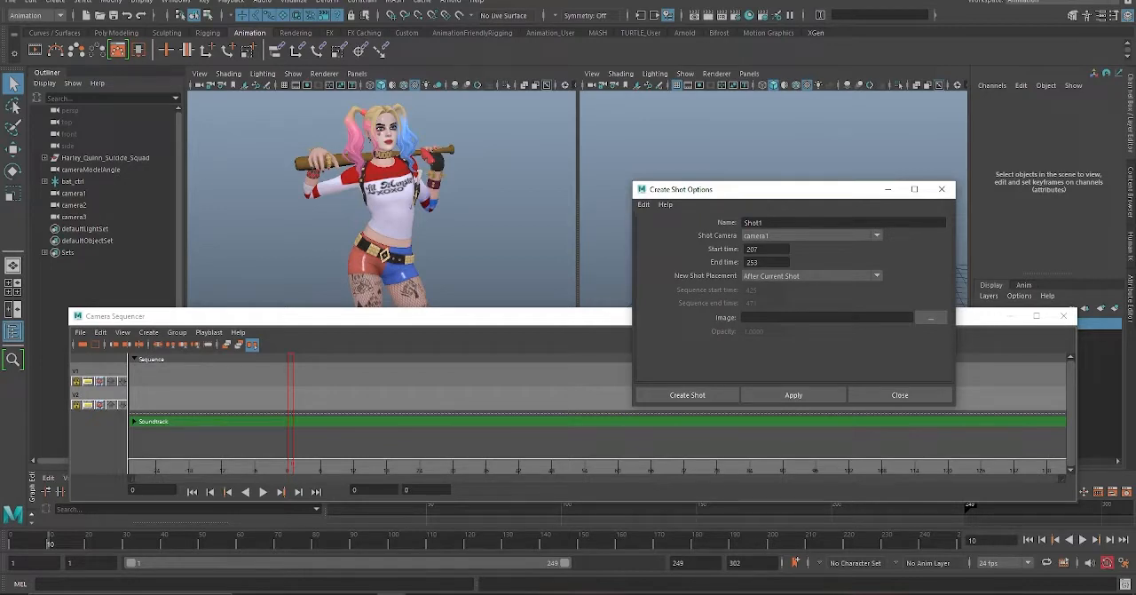
Step: Set Shot1's start time to 1 and its placement in the sequence to Current Frame
double_click(754, 249)
text(1)
key(Return)
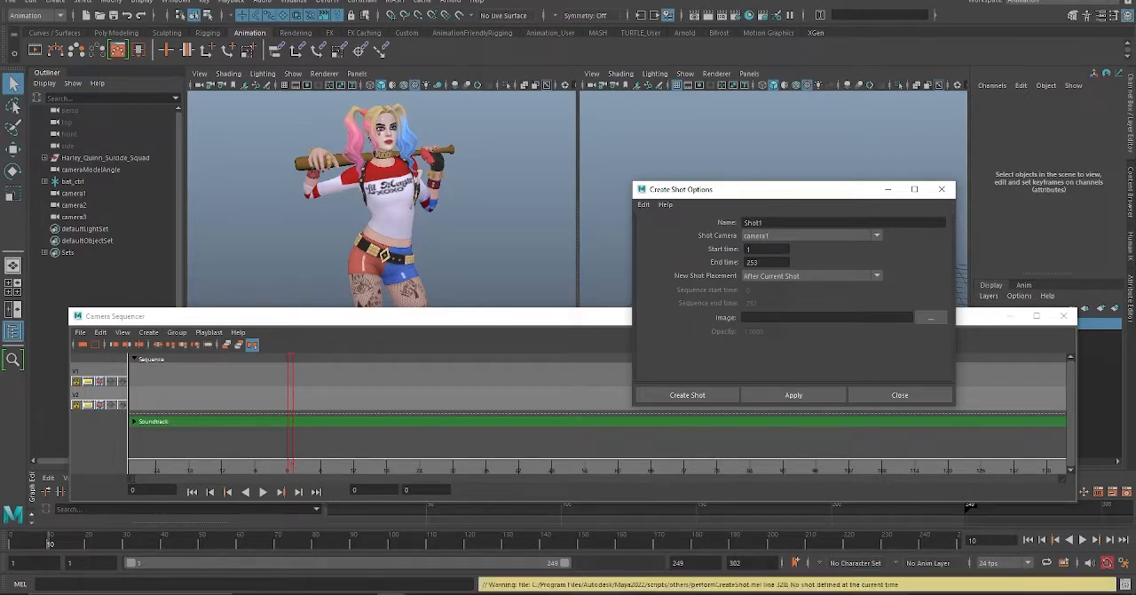
click(812, 276)
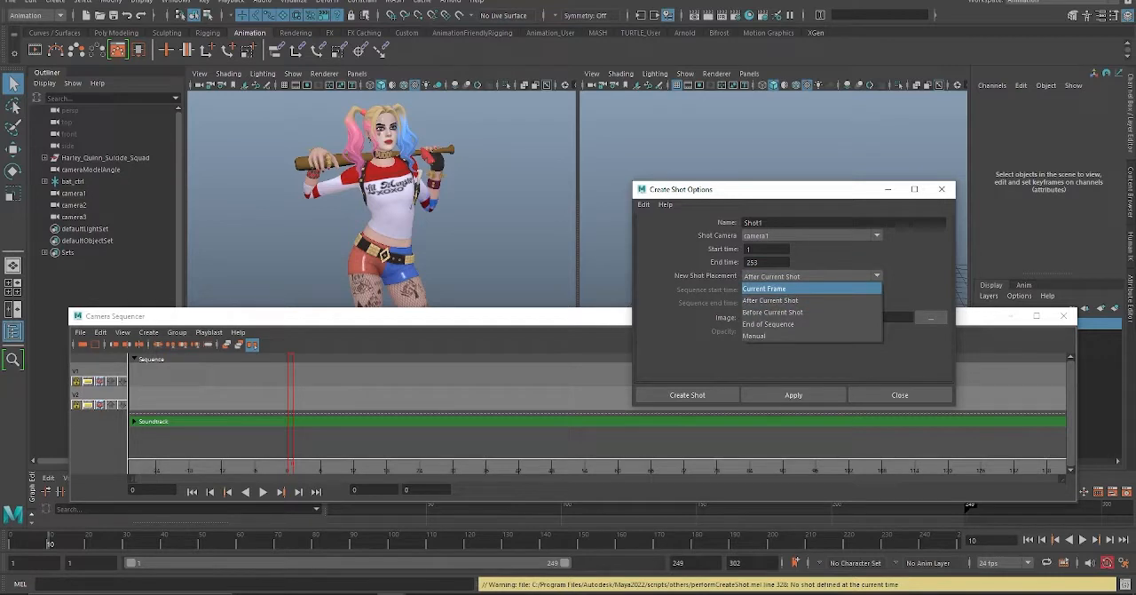
click(795, 288)
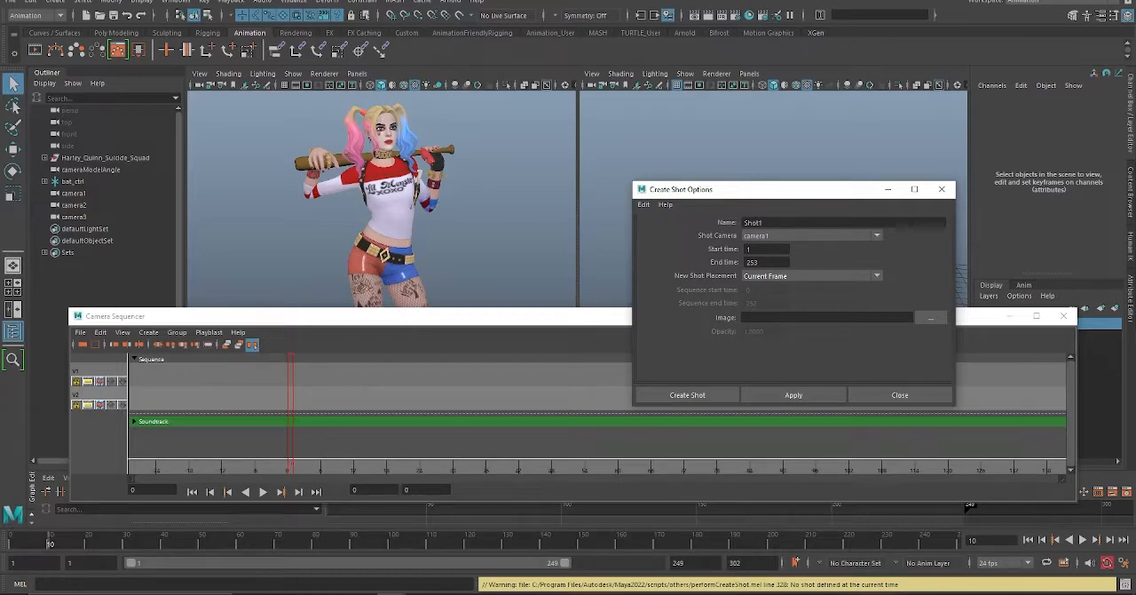
Step: Play the animation with the viewport uncovered to judge at which frame the first shot should end
drag(369, 323, 357, 243)
key(alt+v)
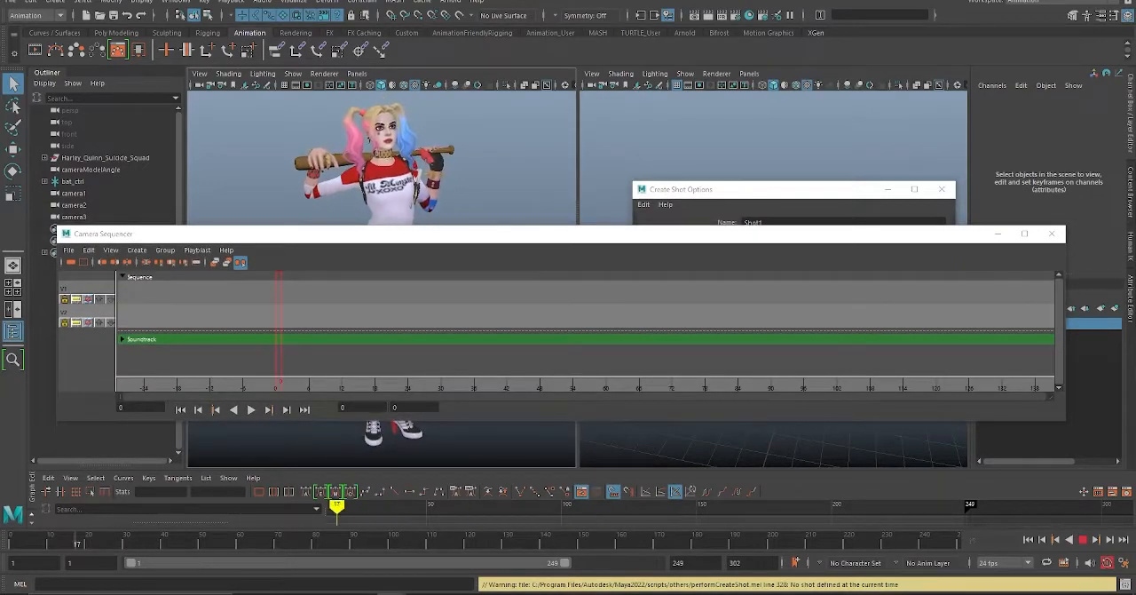
key(alt+v)
drag(325, 515, 163, 515)
click(56, 540)
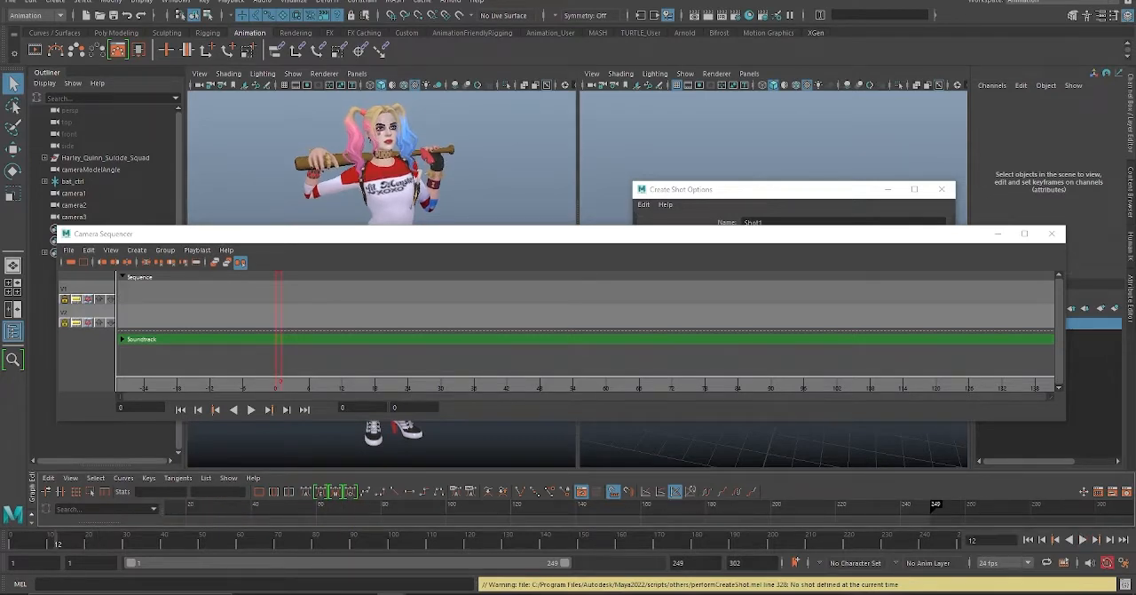
alt+middle_drag(355, 516, 519, 516)
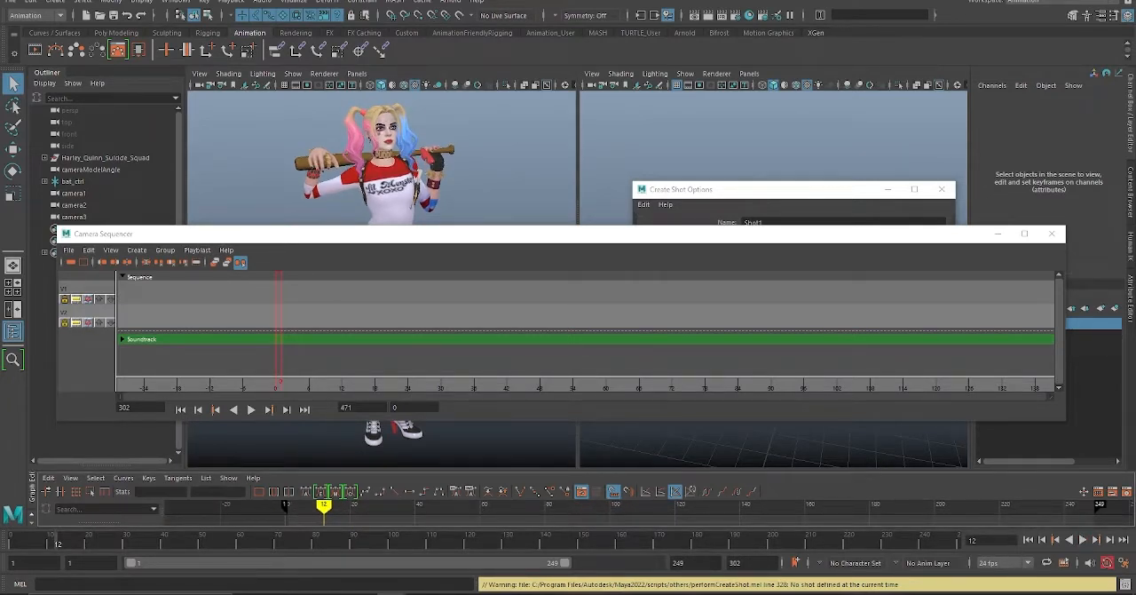
key(alt+v)
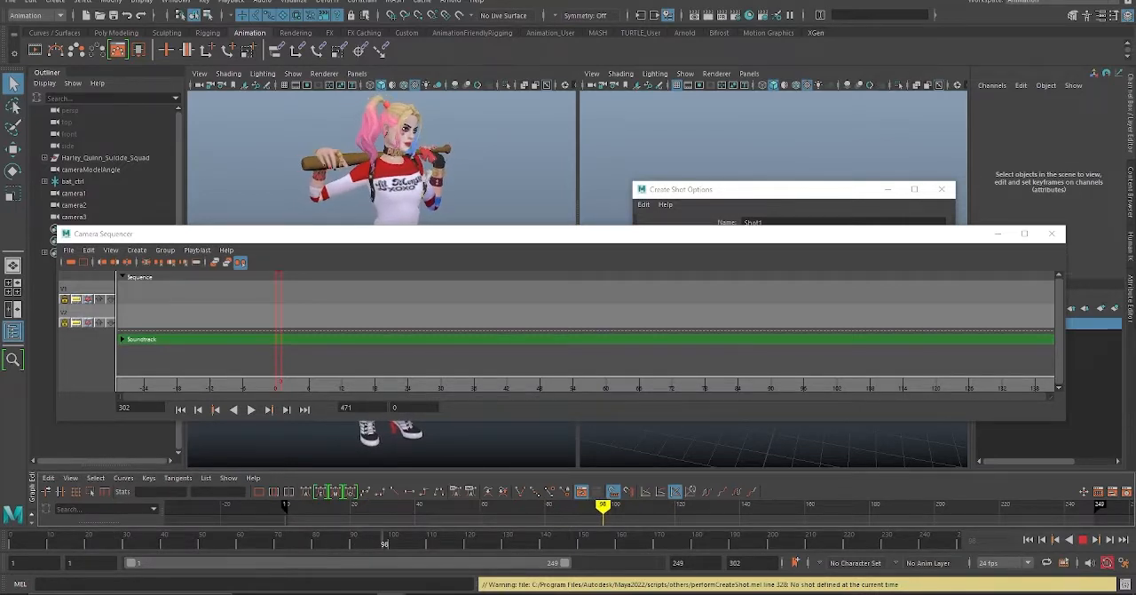
key(alt+v)
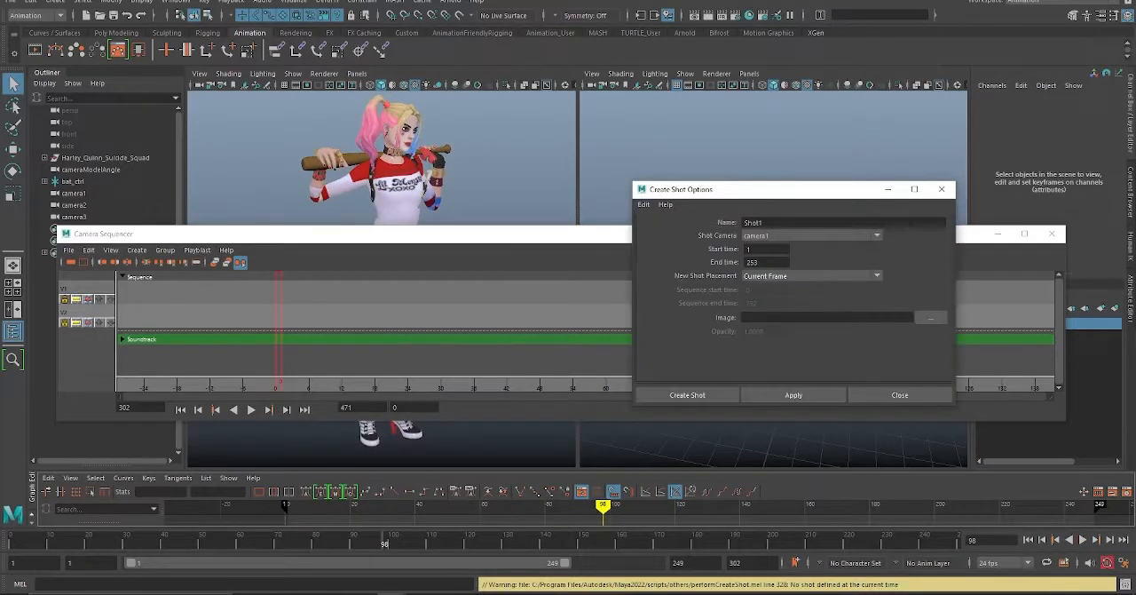
Step: Set Shot1's end time to 98, create the shot, and move the shot options clear of the sequencer
click(762, 262)
key(Return)
double_click(758, 262)
text(98)
click(794, 394)
drag(703, 190, 675, 39)
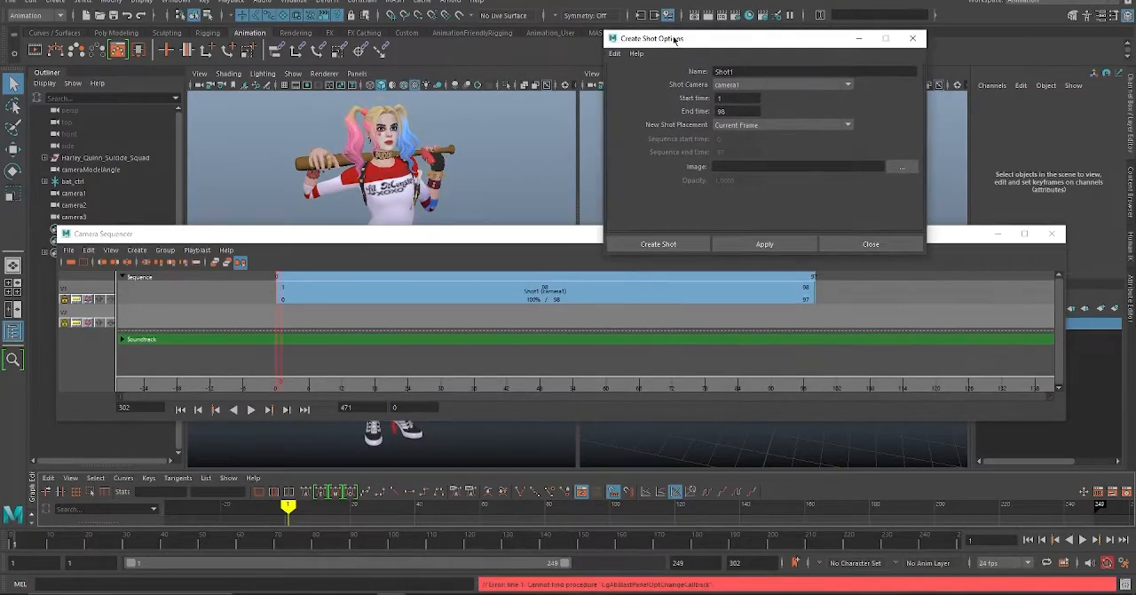
Step: Place the Camera Sequencer below the character, zoom its timeline out, and select Shot1
drag(472, 235, 412, 305)
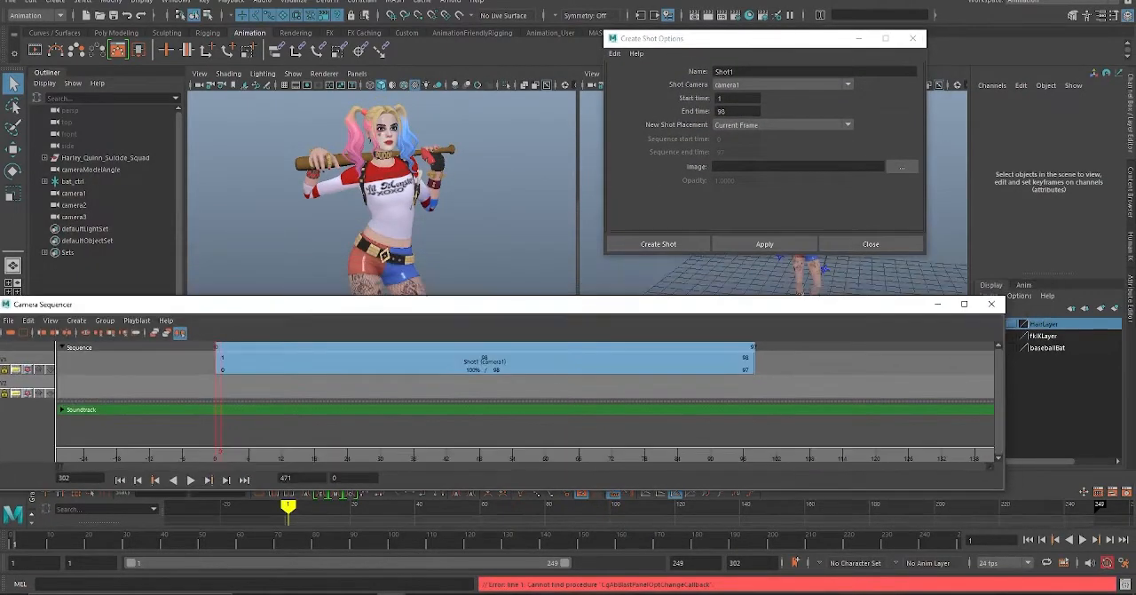
scroll(497, 381, down, 8)
scroll(523, 382, down, 2)
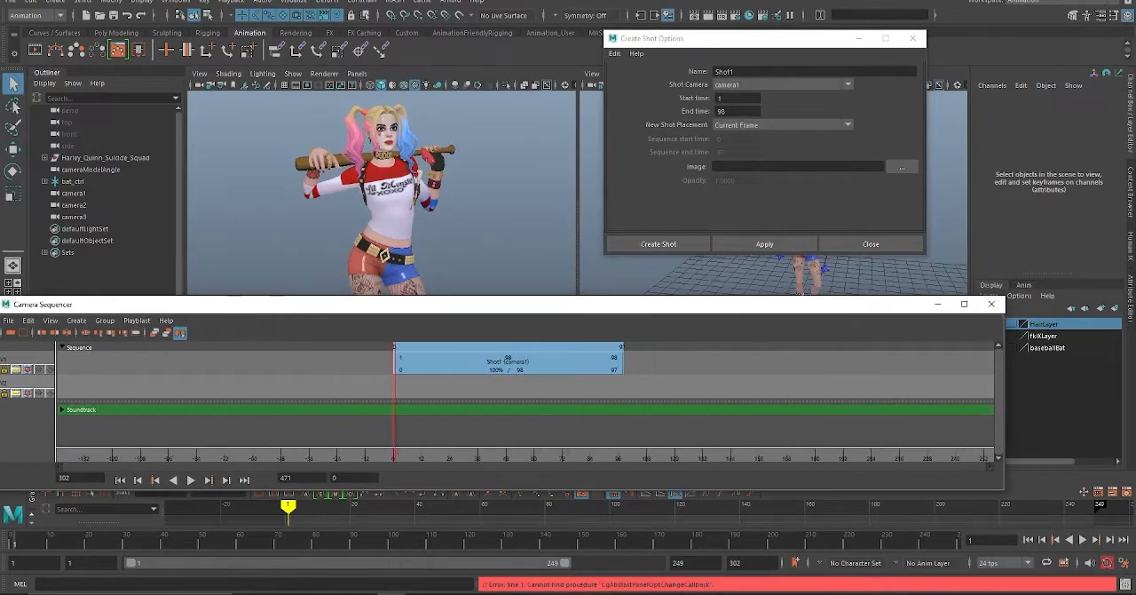
click(515, 363)
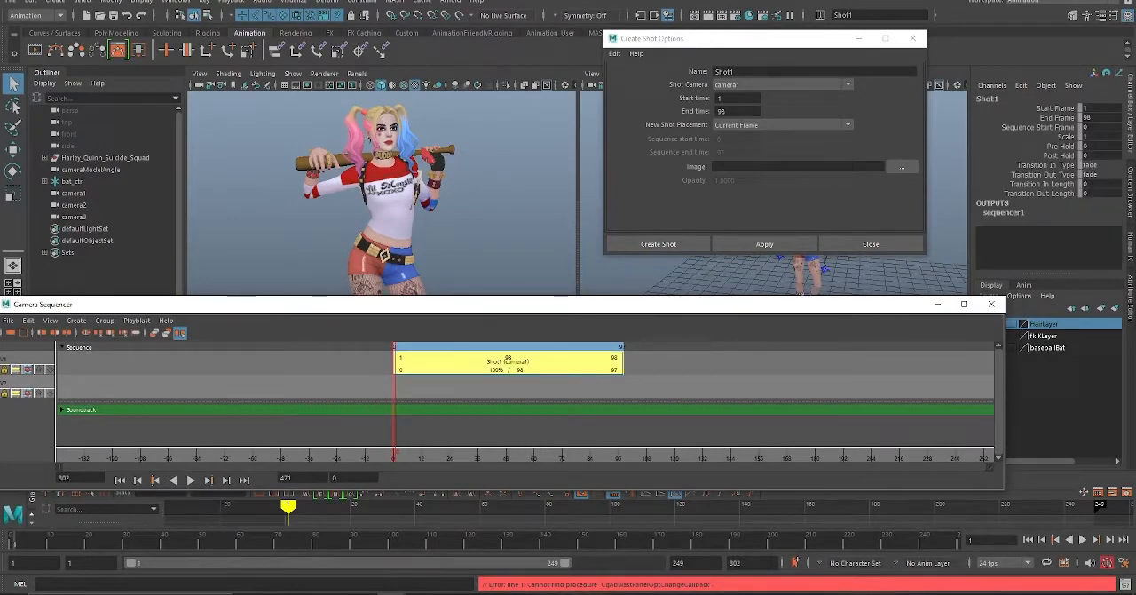
drag(754, 38, 788, 182)
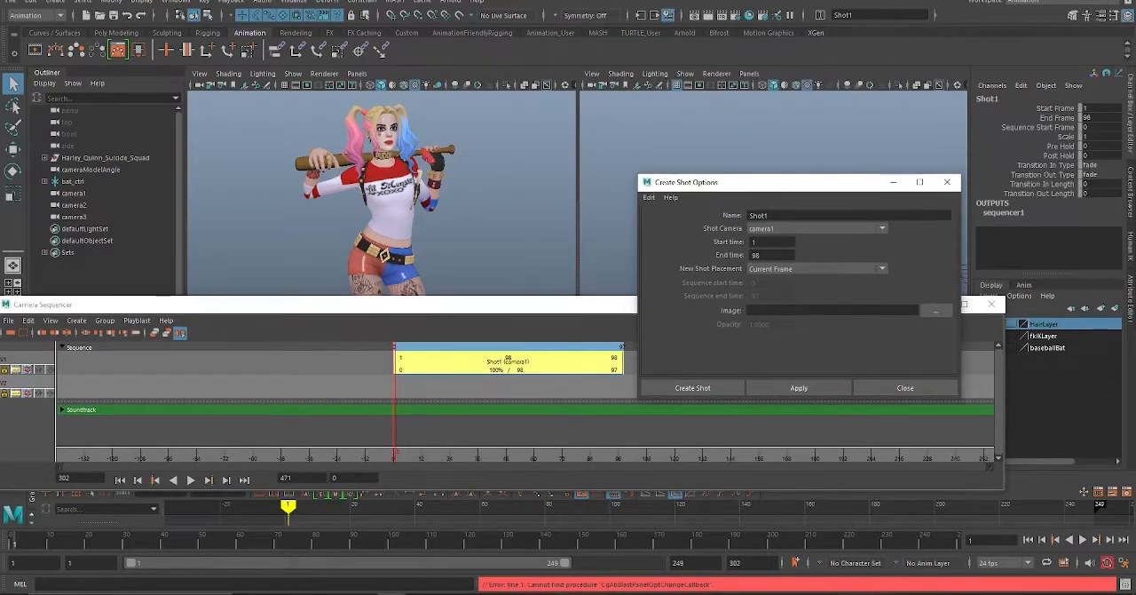
Step: Name the next shot Shot2 and set camera2 as its shot camera with a start time of 98
click(768, 216)
text(2)
click(817, 228)
click(761, 265)
click(771, 241)
key(Return)
Step: Preview the animation up to frame 149, set Shot2's end time to 149, and create it After Current Shot
mouse_move(14, 540)
mouse_down()
mouse_move(603, 540)
mouse_move(579, 539)
mouse_up()
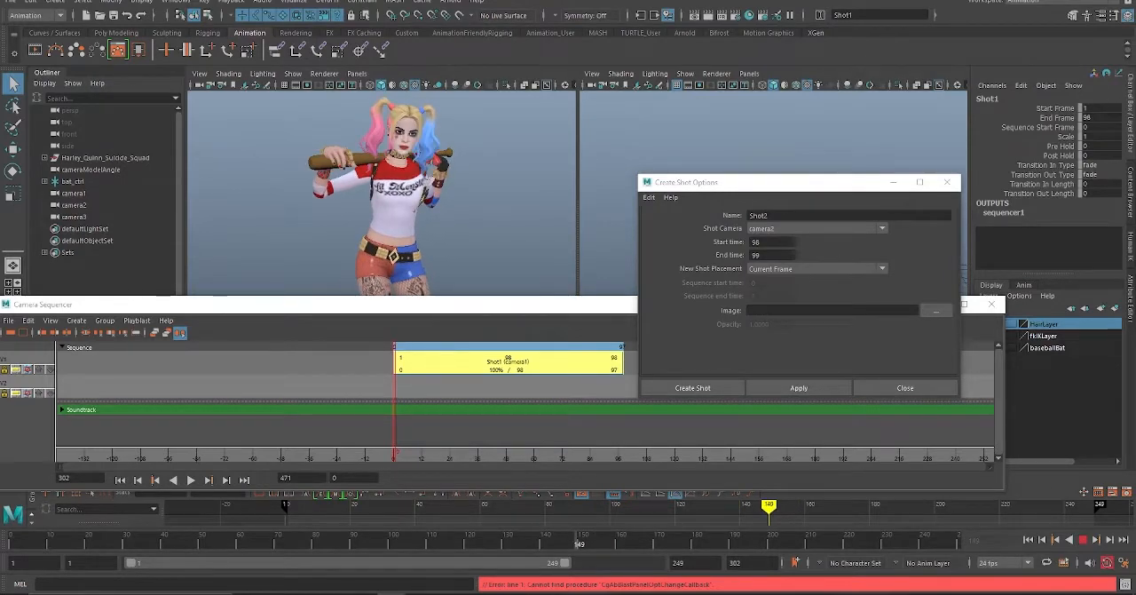
double_click(760, 254)
text(1449)
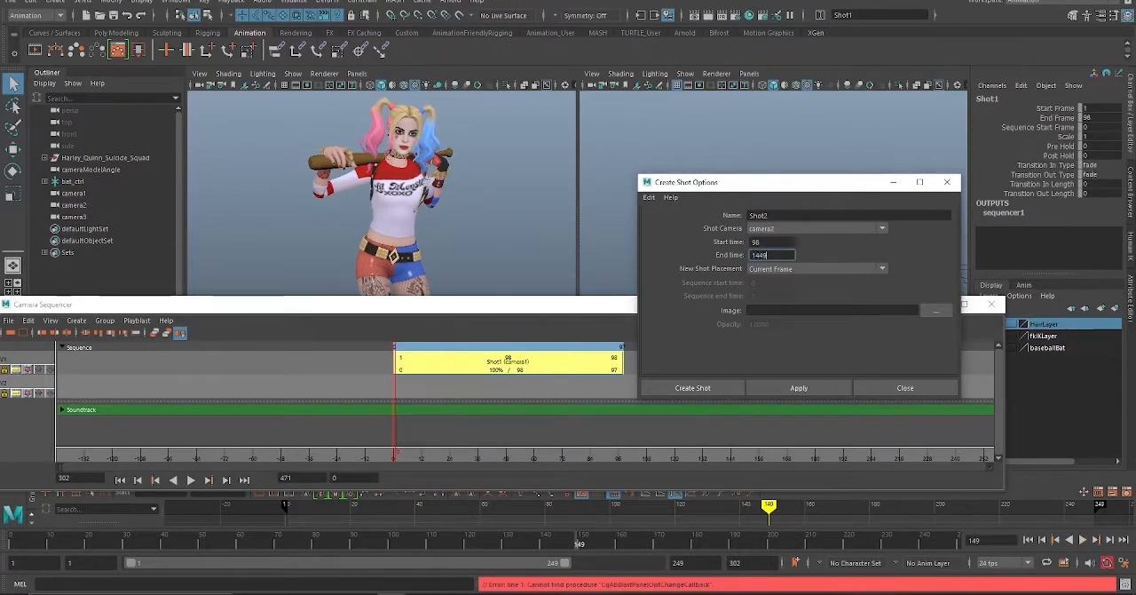
key(Tab)
click(769, 255)
key(BackSpace)
key(BackSpace)
text(9)
key(Tab)
click(817, 268)
click(799, 291)
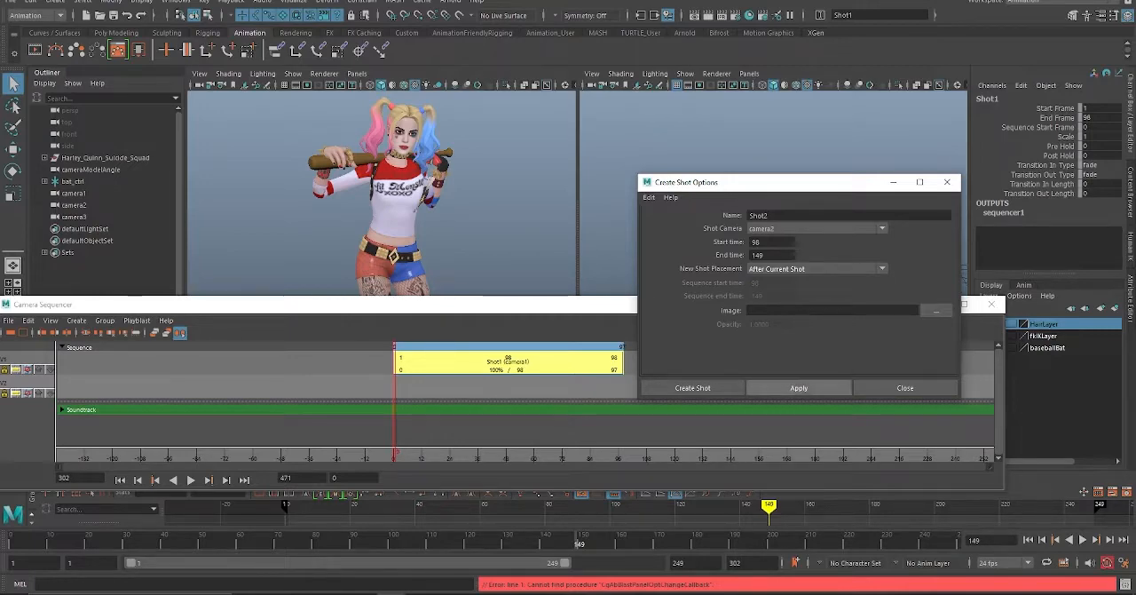
click(799, 387)
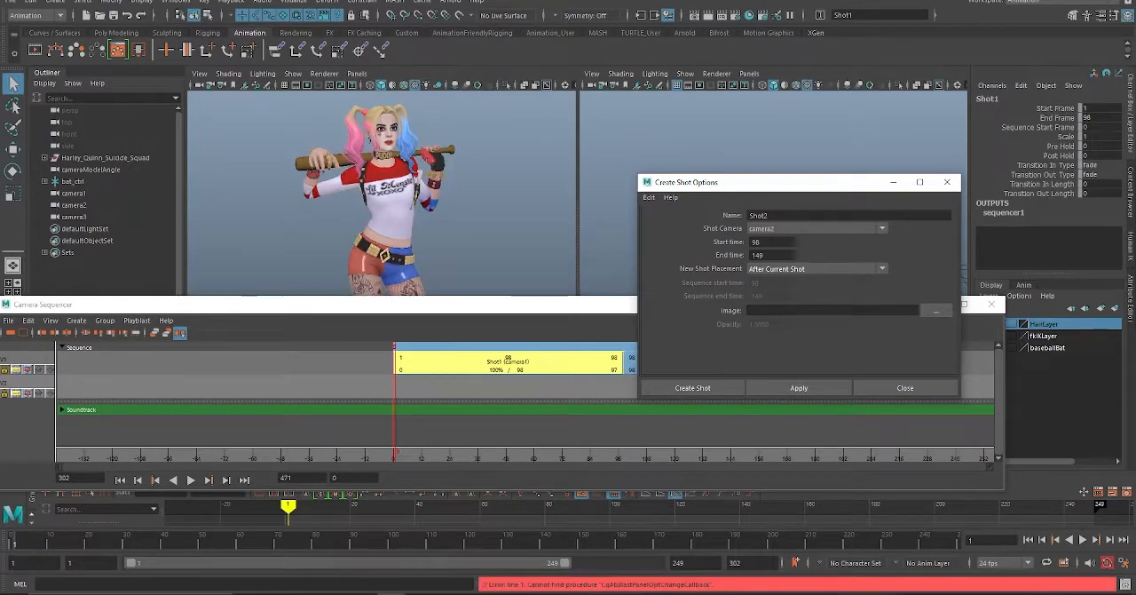
Step: Play the sequence to check the cut from Shot1 to Shot2
drag(785, 182, 758, 92)
click(190, 480)
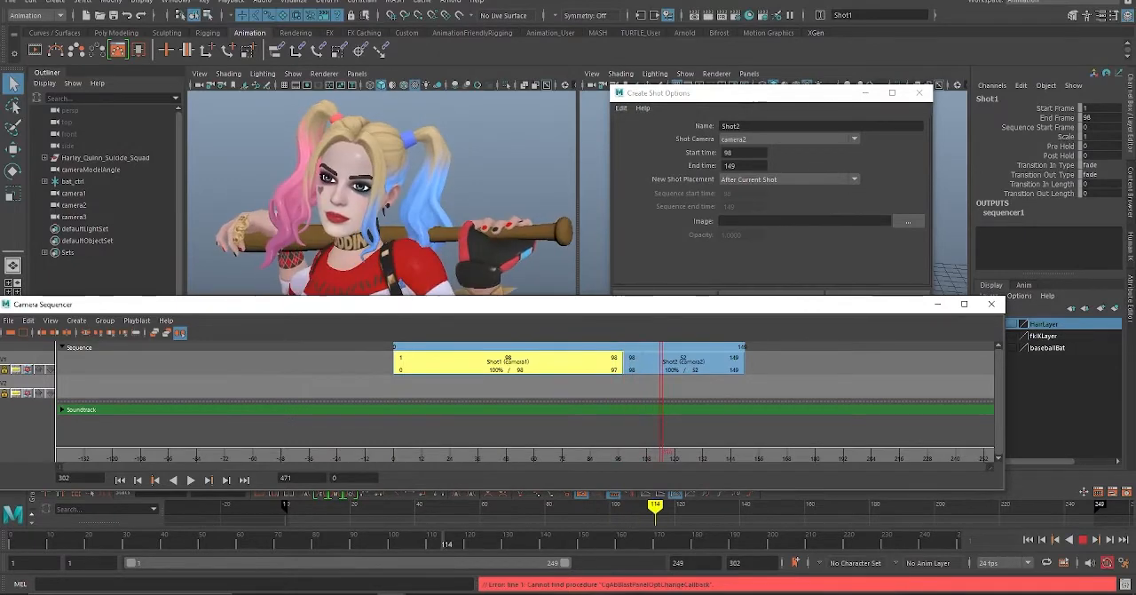
key(Escape)
key(alt+v)
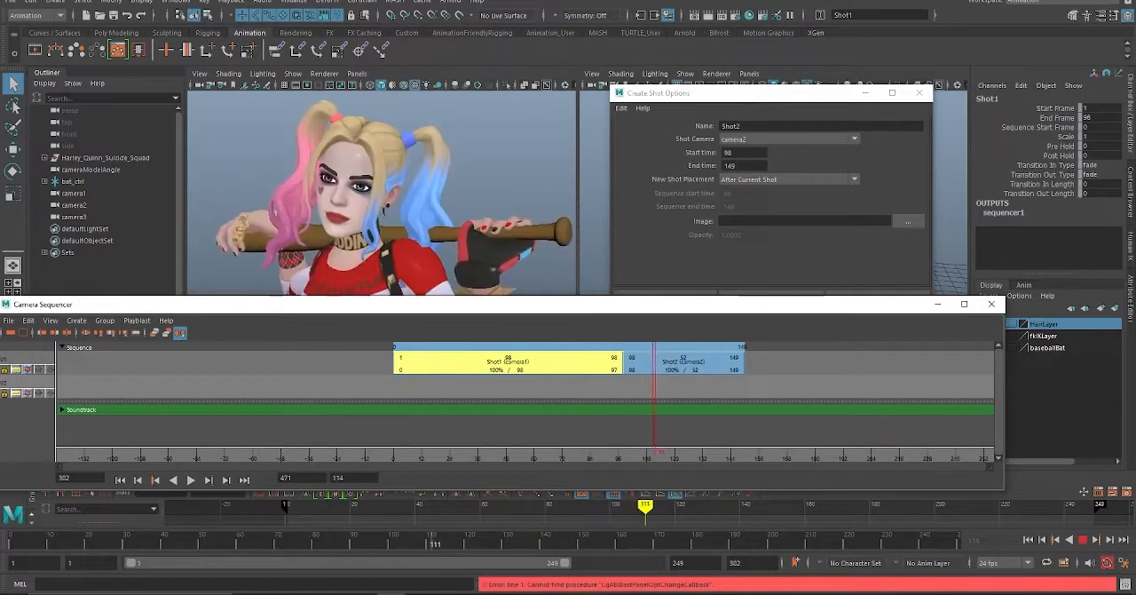
key(Escape)
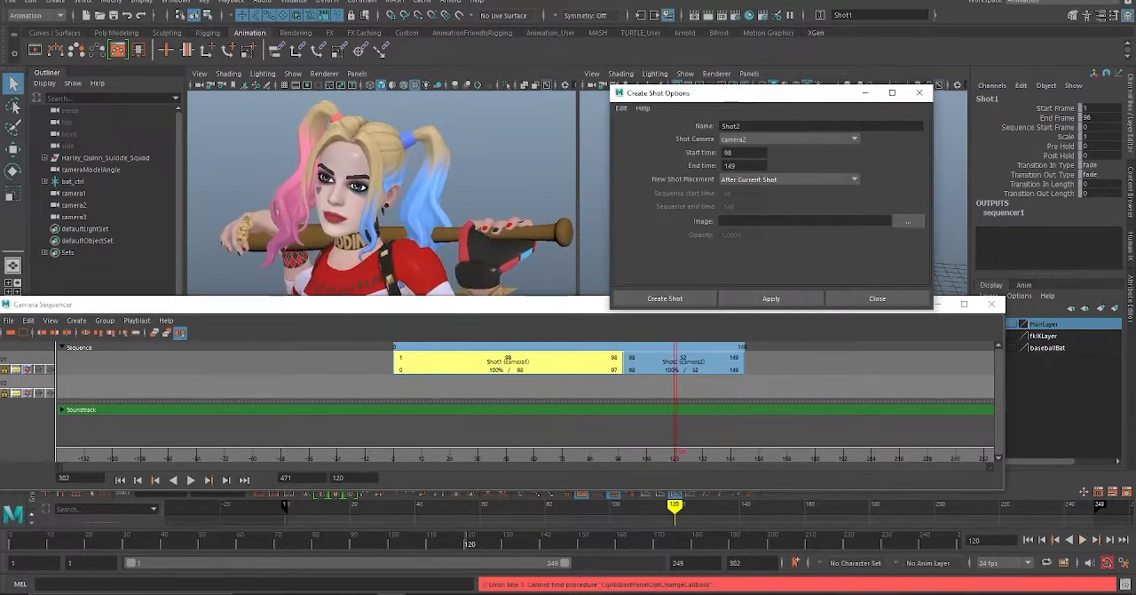
Step: Create Shot3 with camera3 after Shot2, ending at frame 210, and play it back
click(683, 362)
click(788, 140)
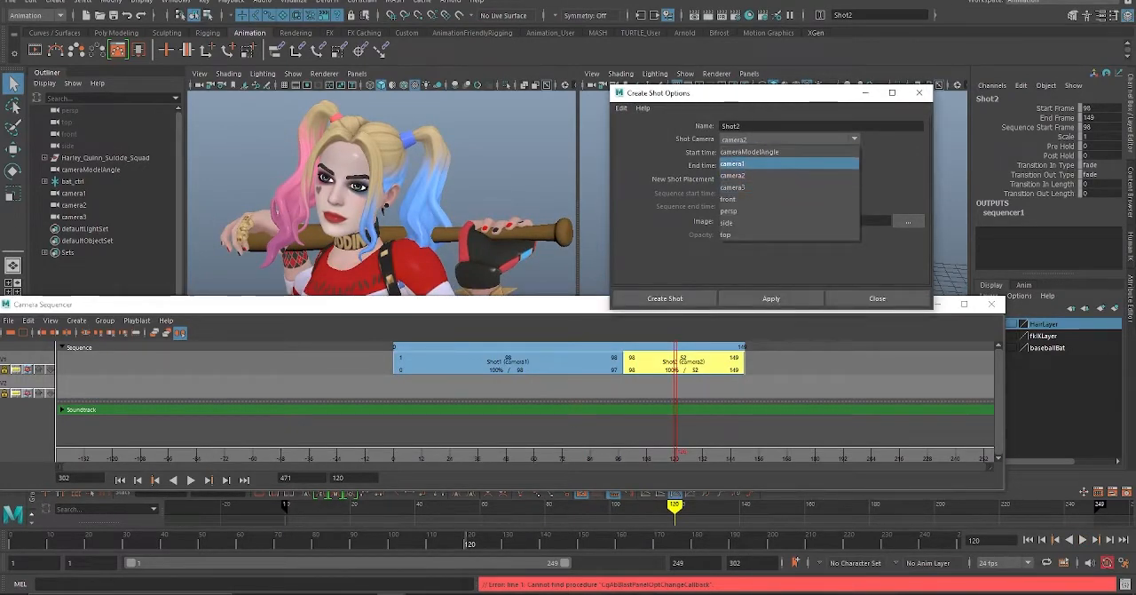
click(733, 187)
key(alt+v)
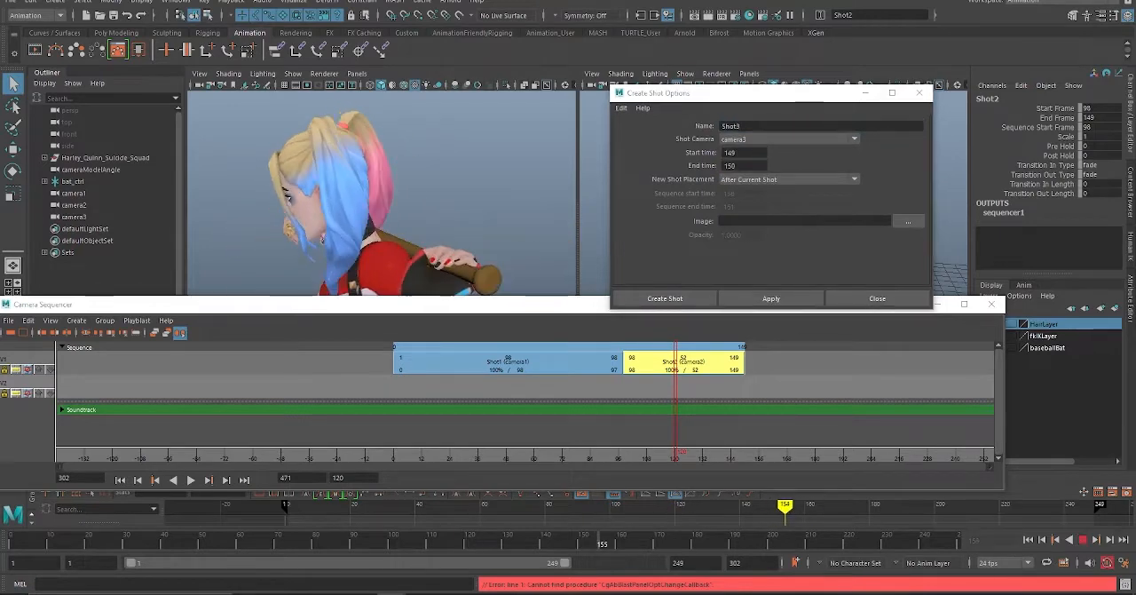
key(Escape)
double_click(733, 166)
text(210)
click(771, 298)
click(191, 479)
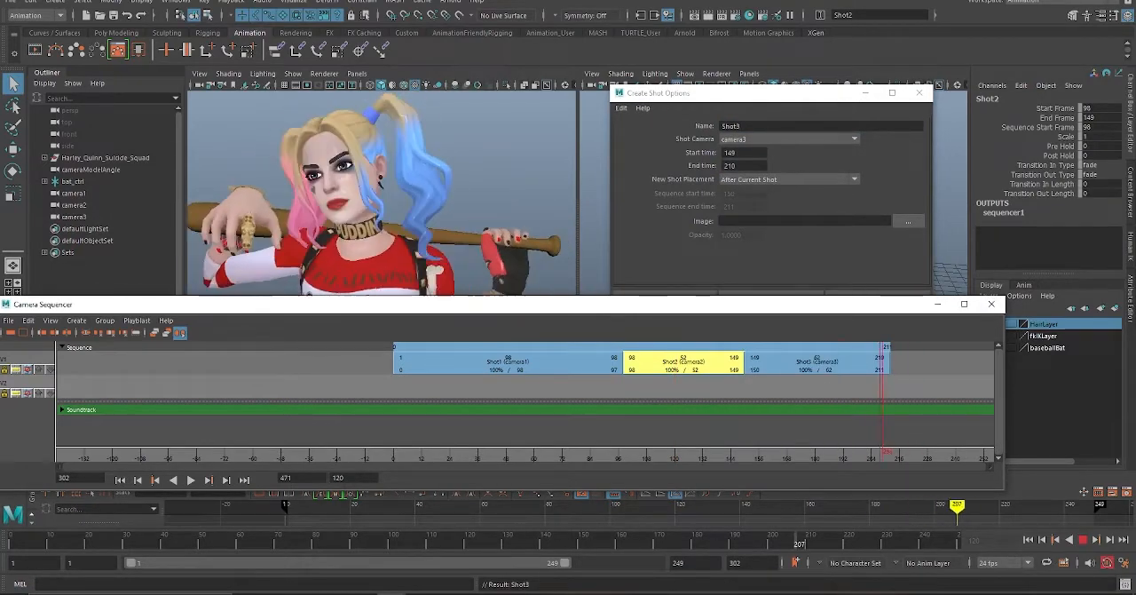
key(Escape)
Step: Create Shot4 with camera1 after Shot3, with start time 210 and end time 253
click(817, 362)
click(788, 139)
click(732, 163)
double_click(733, 153)
text(210)
key(Tab)
text(253)
click(771, 299)
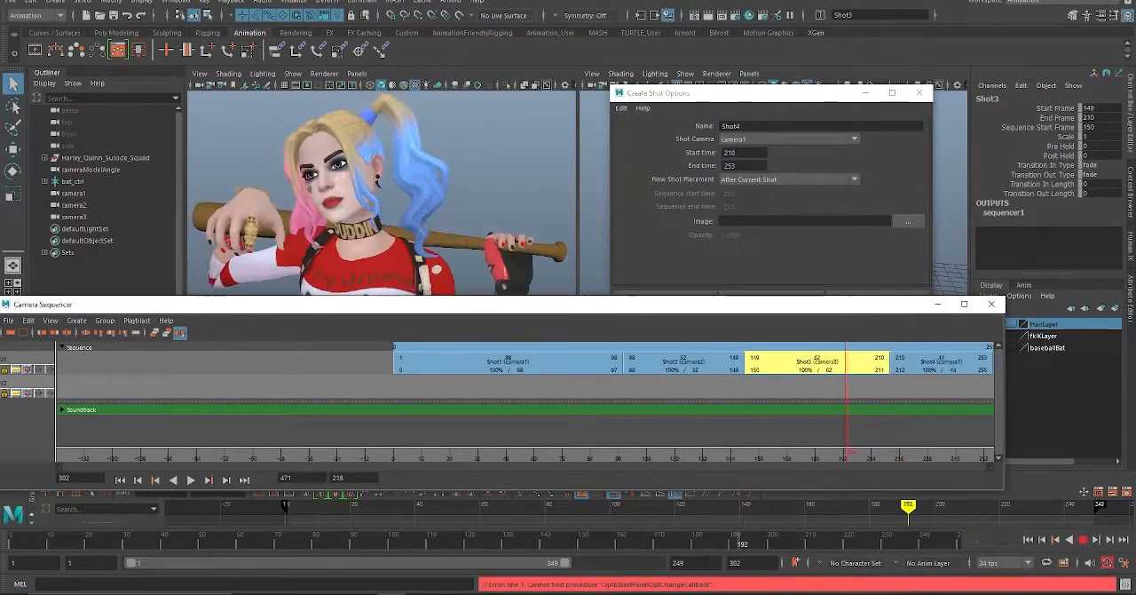
Step: Move the shot options and Camera Sequencer off the character and play the sequence to review the cuts
drag(355, 305, 373, 455)
drag(710, 92, 828, 115)
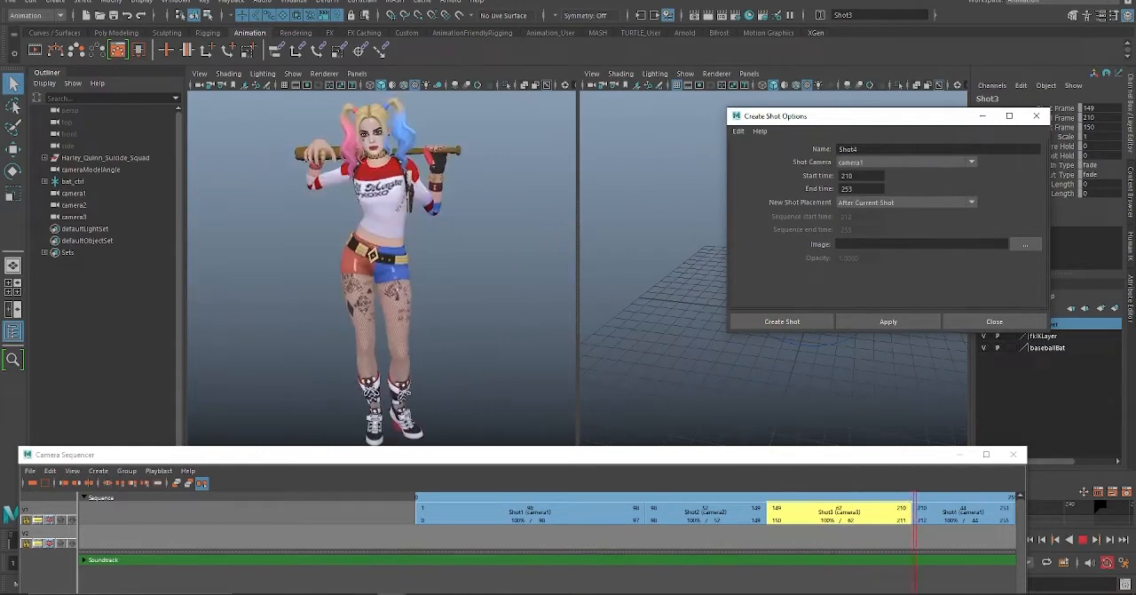
drag(783, 454, 780, 276)
key(Escape)
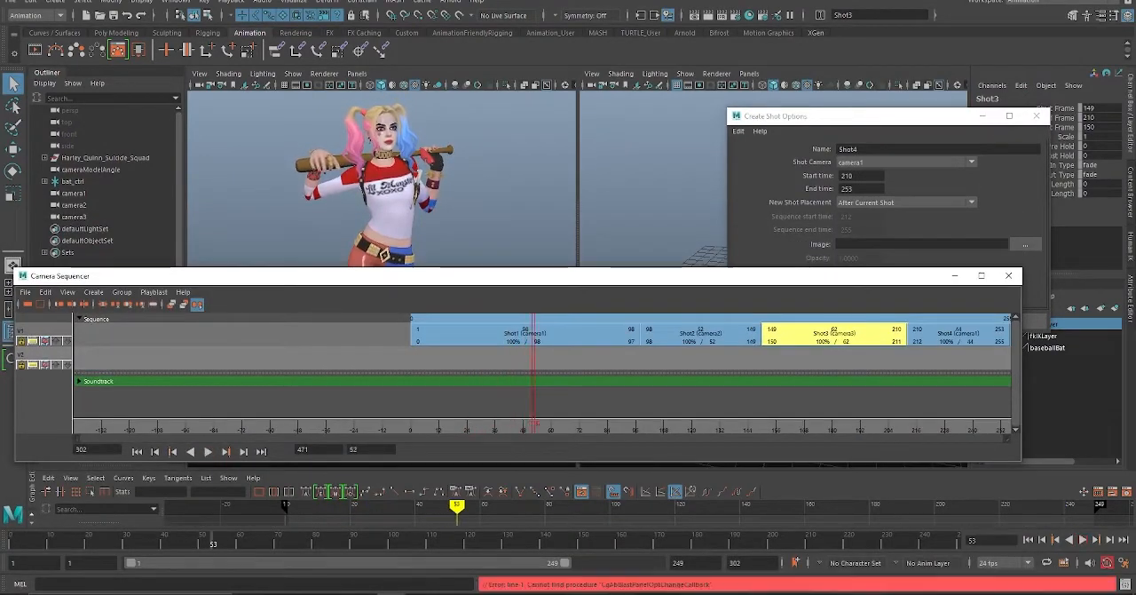
key(alt+v)
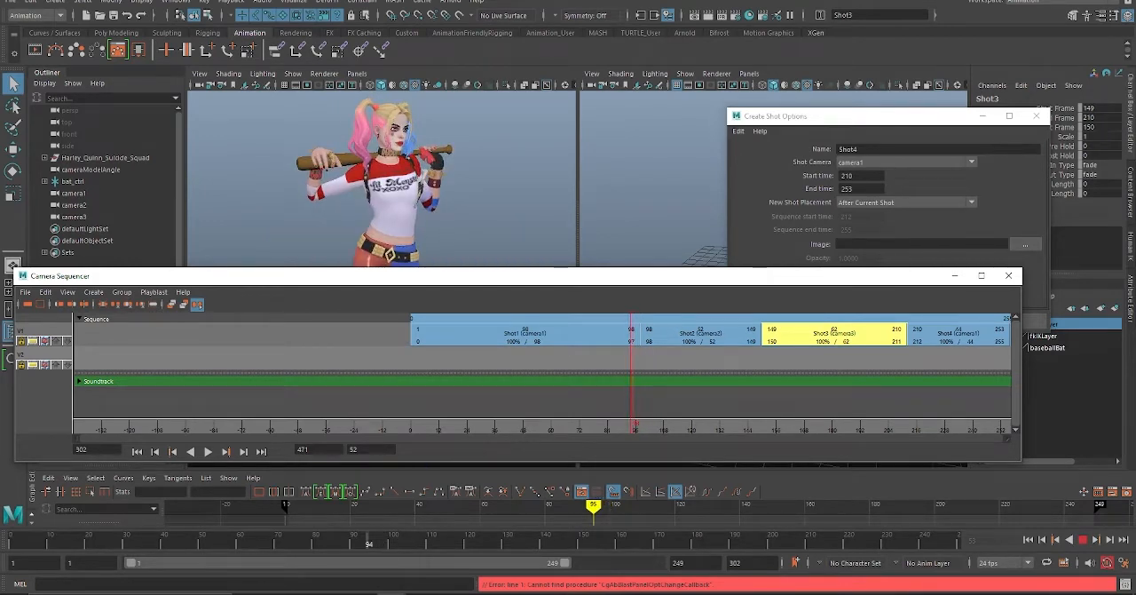
key(Escape)
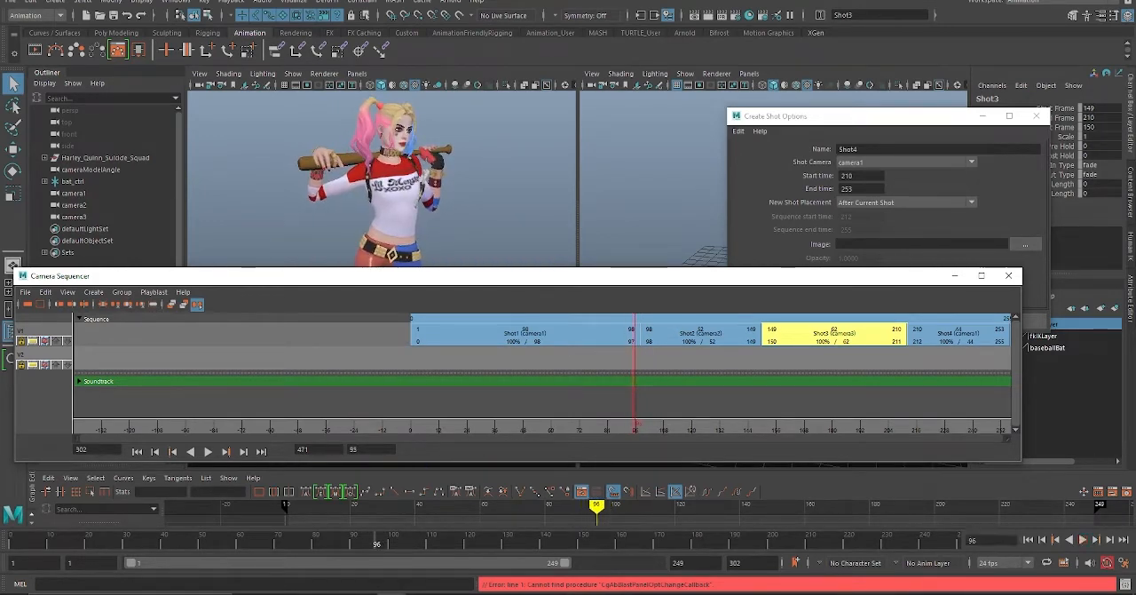
Step: Lower the Camera Sequencer, return its current time to frame 0, and play through the shots
drag(632, 277, 667, 342)
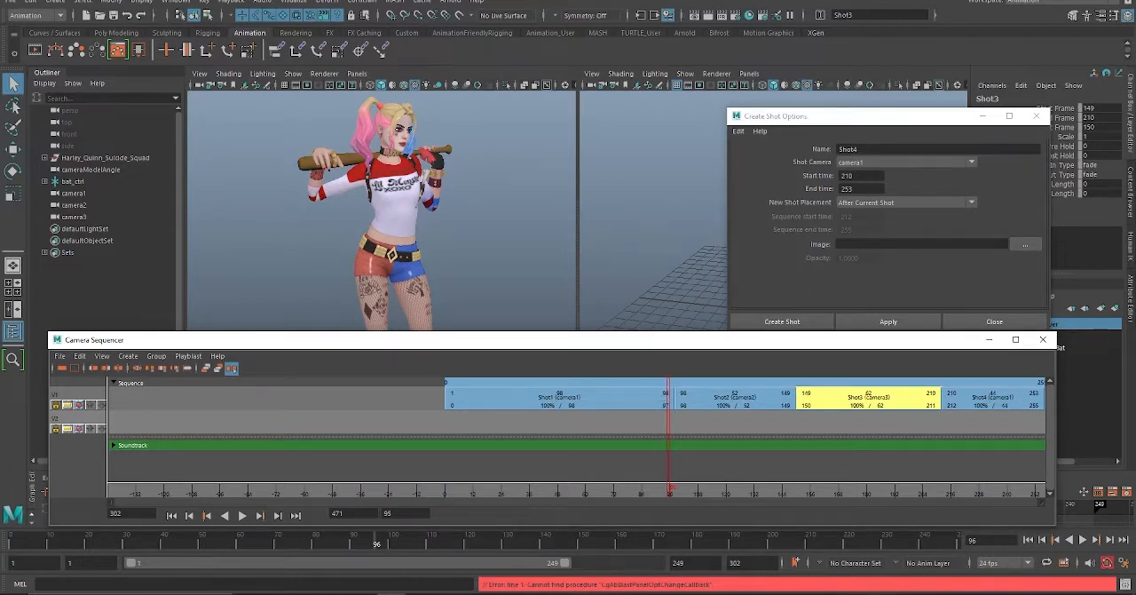
drag(669, 490, 446, 490)
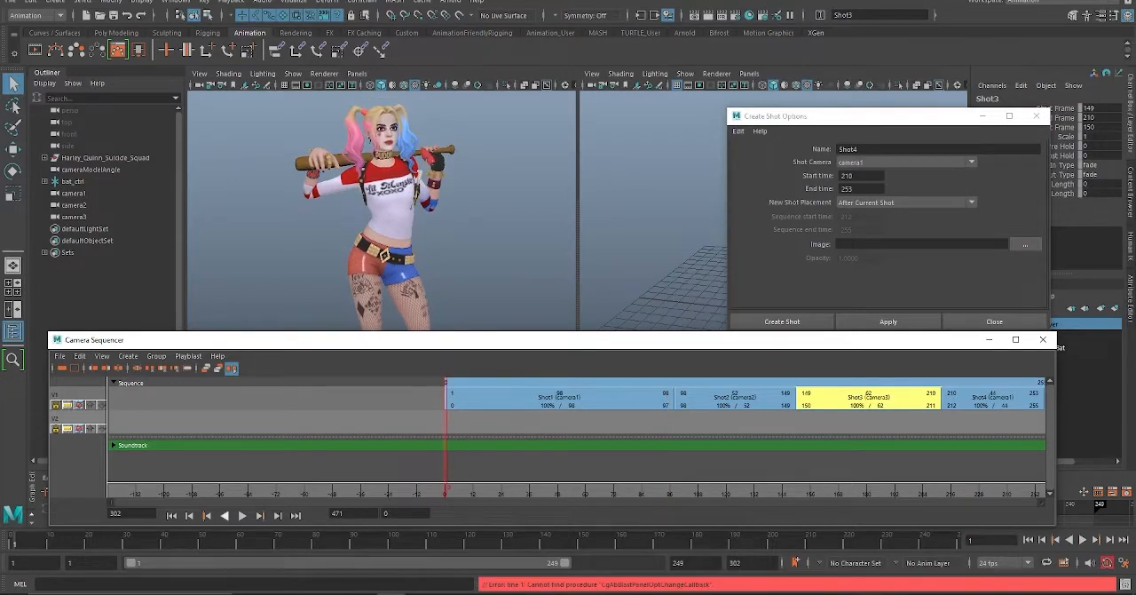
click(242, 515)
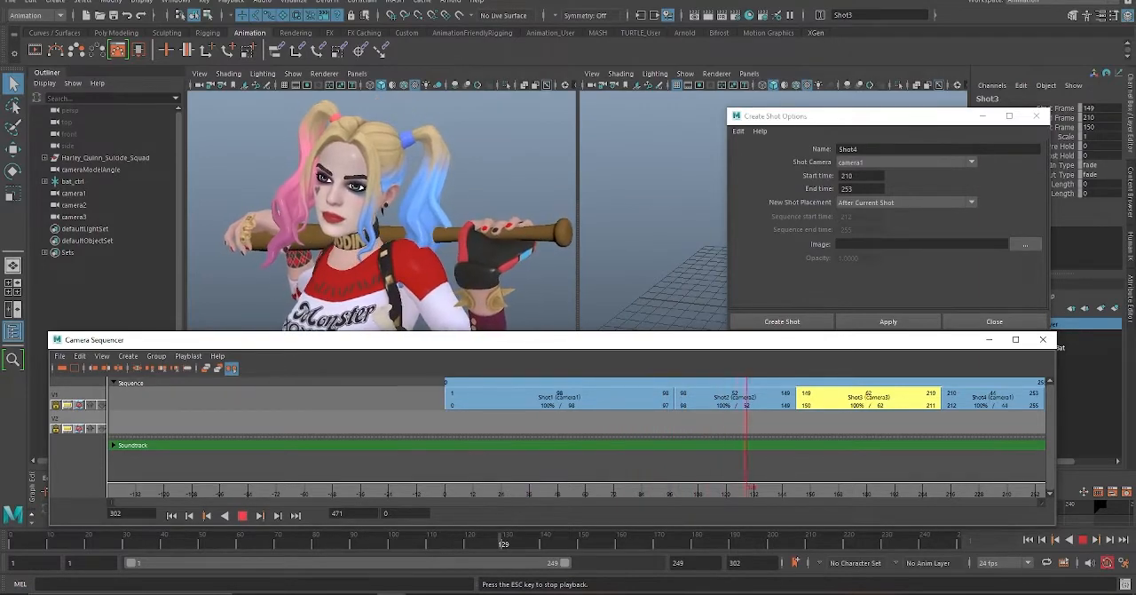
key(Escape)
Step: Compress Shot1's end to sequence frame 54, scaling it to about 56%, and play the sequence from its start
drag(784, 490, 448, 490)
drag(674, 397, 574, 397)
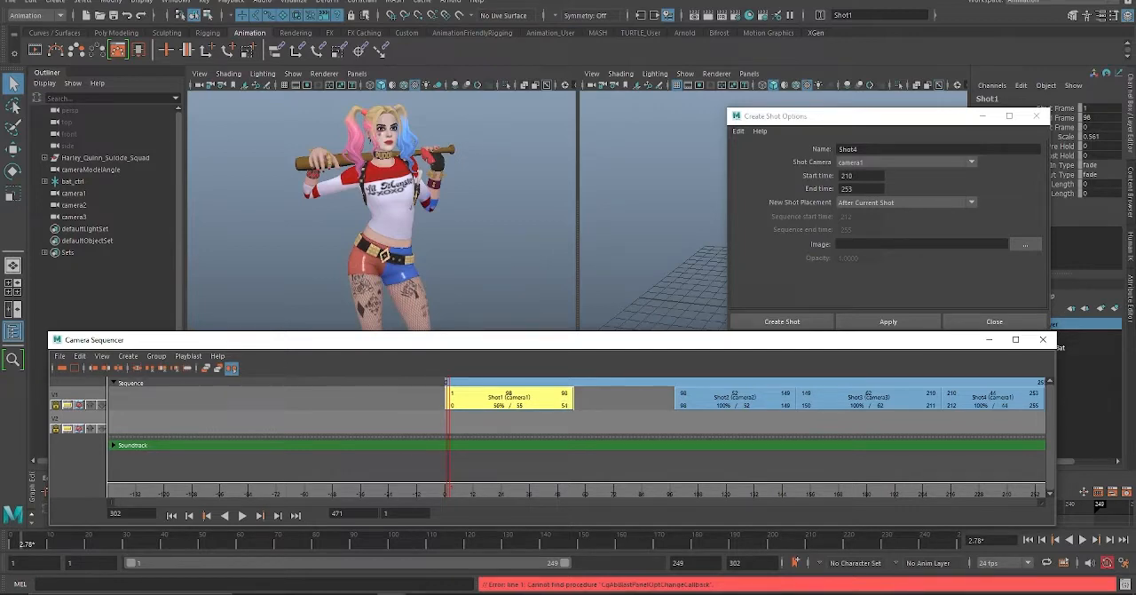
click(243, 515)
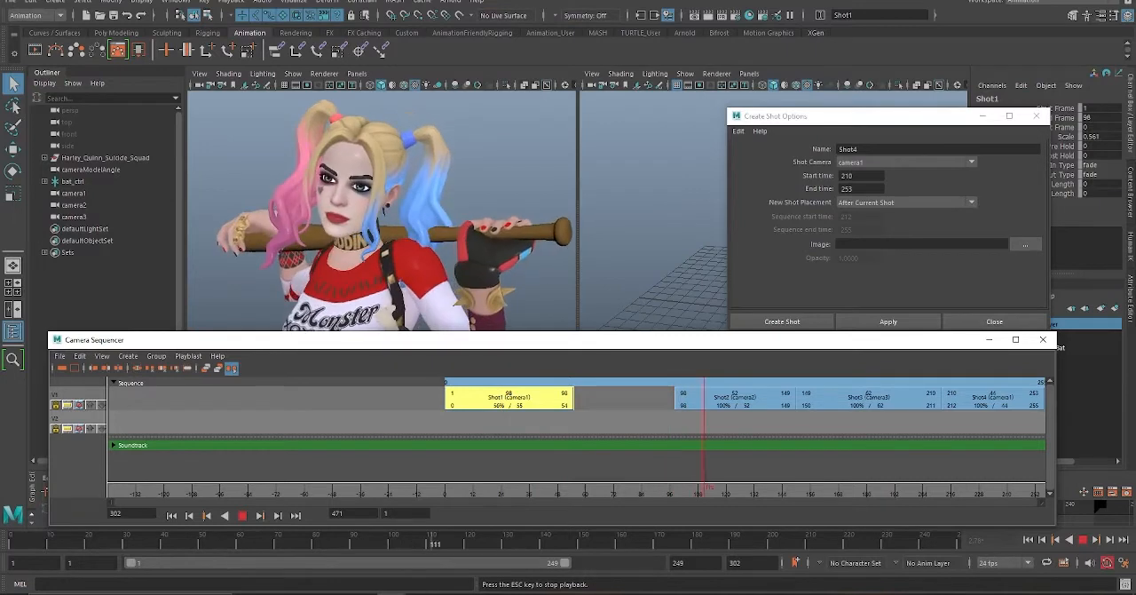
key(Escape)
drag(730, 490, 449, 490)
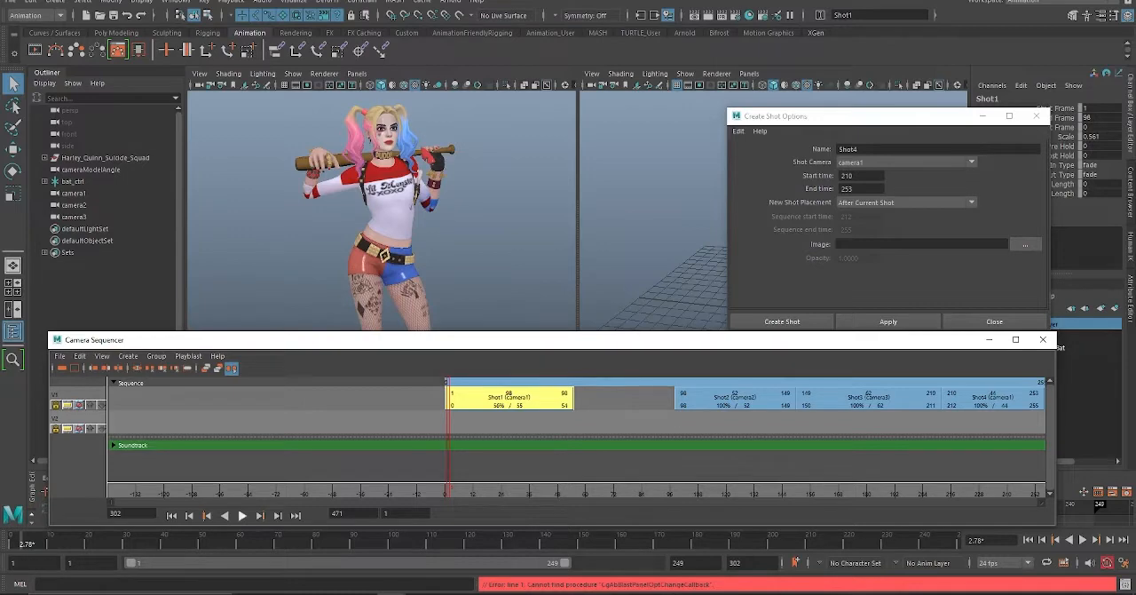
key(alt+v)
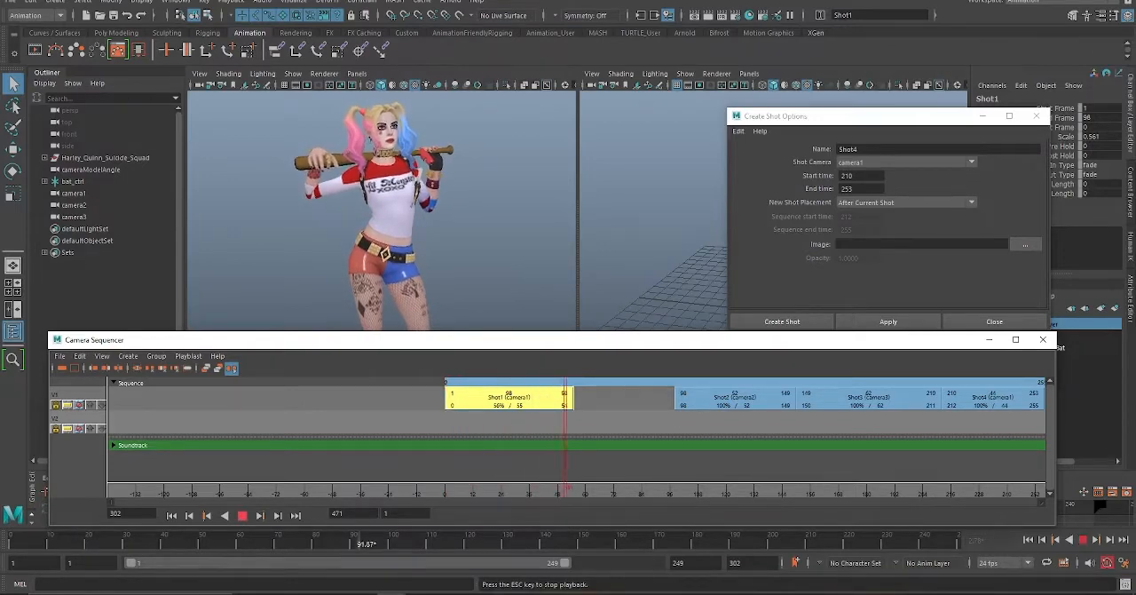
Step: Stop playback, extend Shot1 to end at frame 93 at 100% scale, and trim Shot2 to start at frame 93
key(Escape)
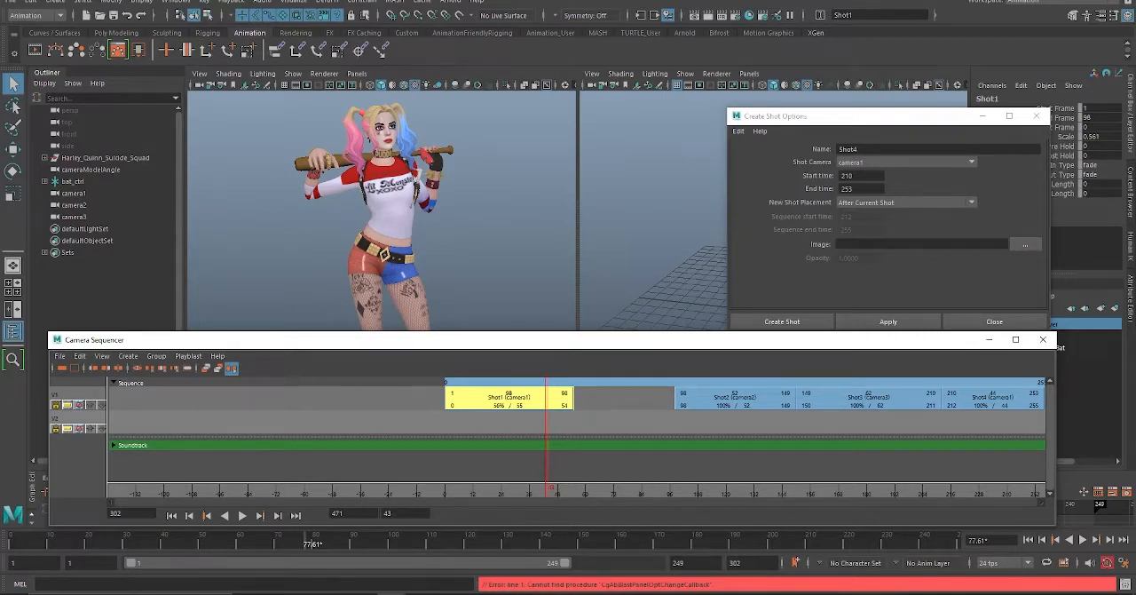
drag(570, 404, 661, 403)
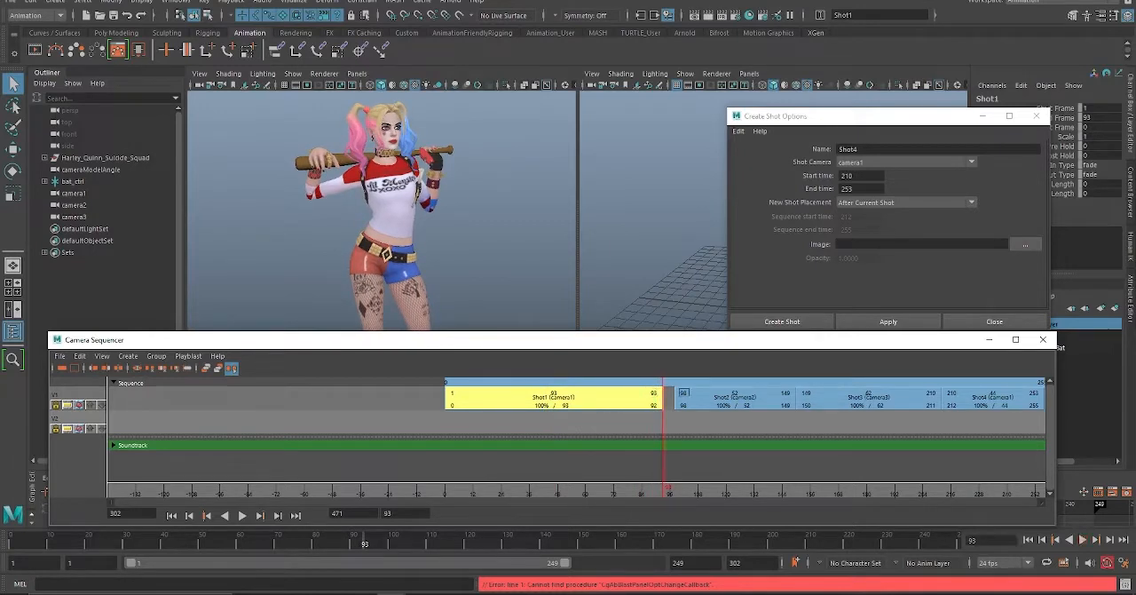
drag(684, 392, 674, 392)
drag(663, 488, 636, 488)
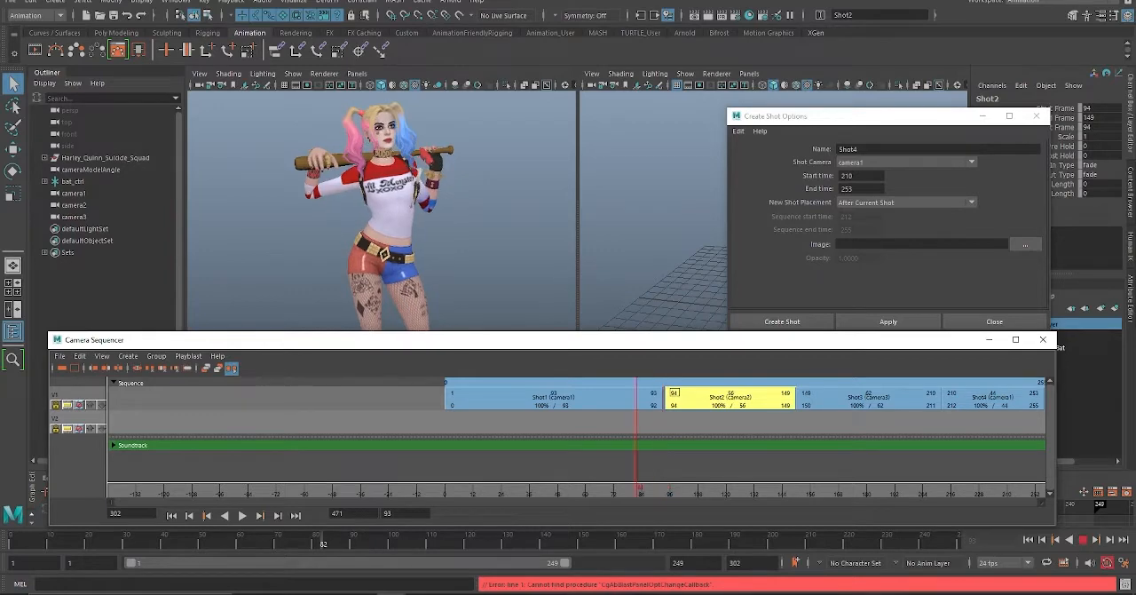
drag(674, 393, 671, 392)
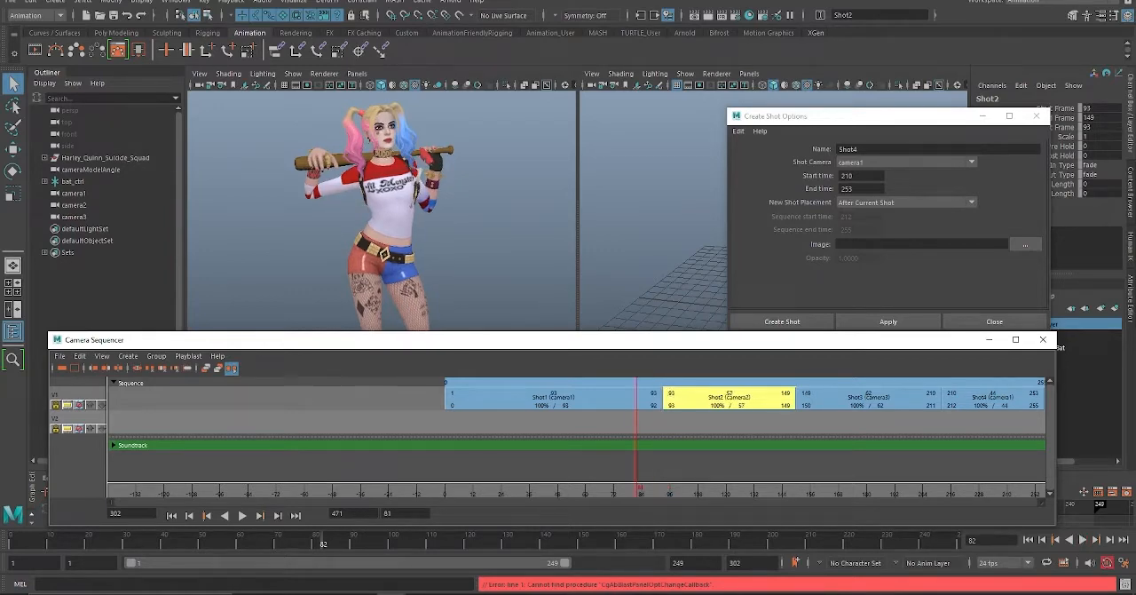
Step: Play the sequence across the cut from Shot1 to Shot2, scrubbing back before the cut and stopping within Shot2
key(alt+v)
drag(673, 488, 597, 489)
click(243, 516)
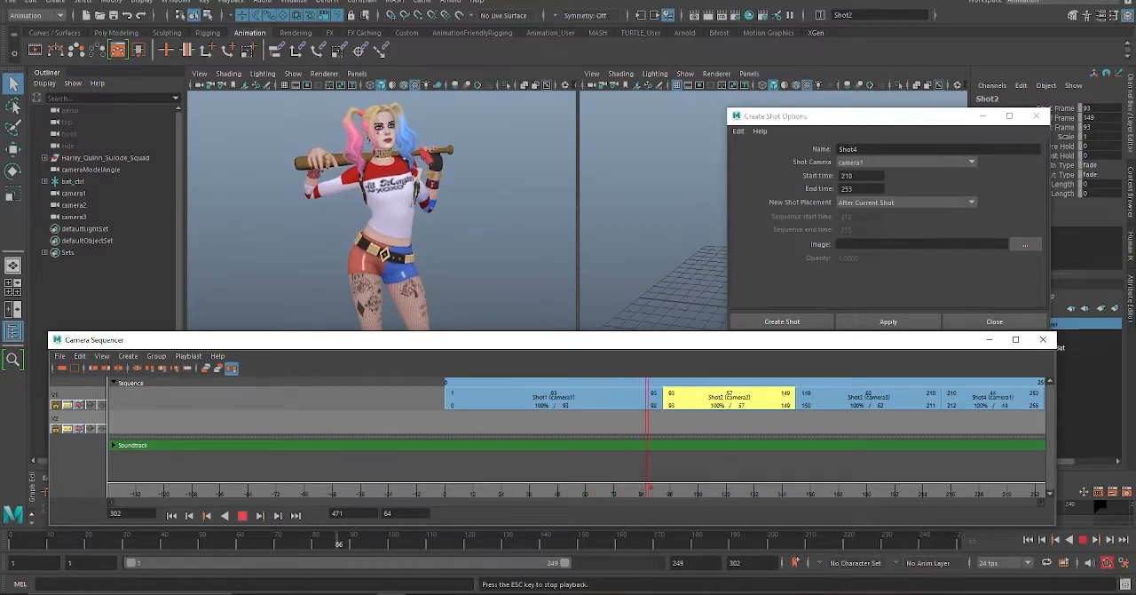
key(Escape)
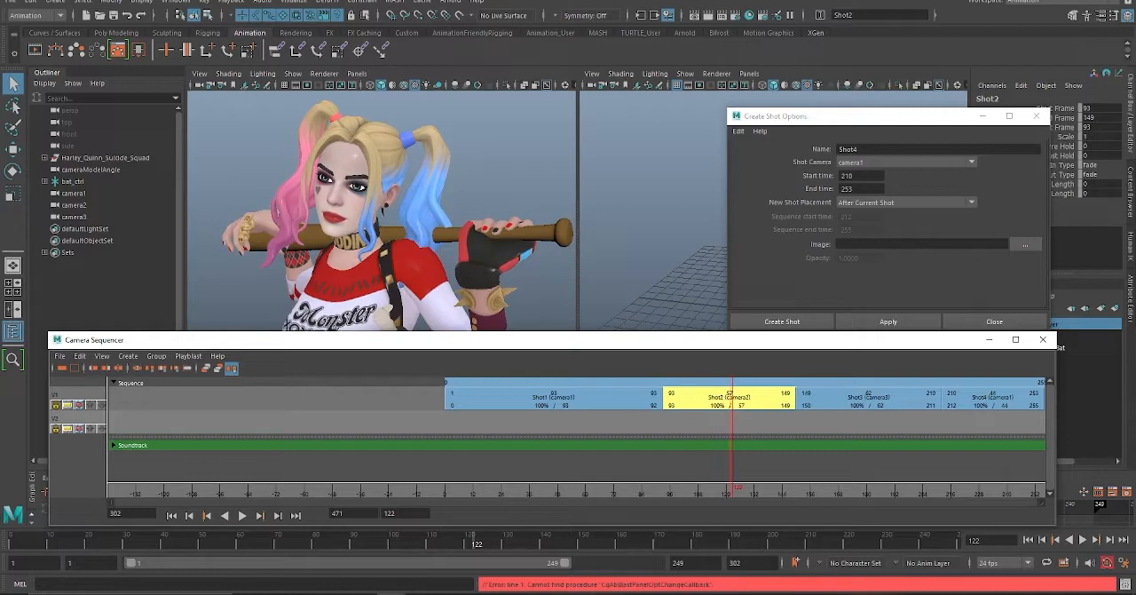
Step: Create an ubercam from the sequenced shots and look through it in the character close-up viewport
click(128, 356)
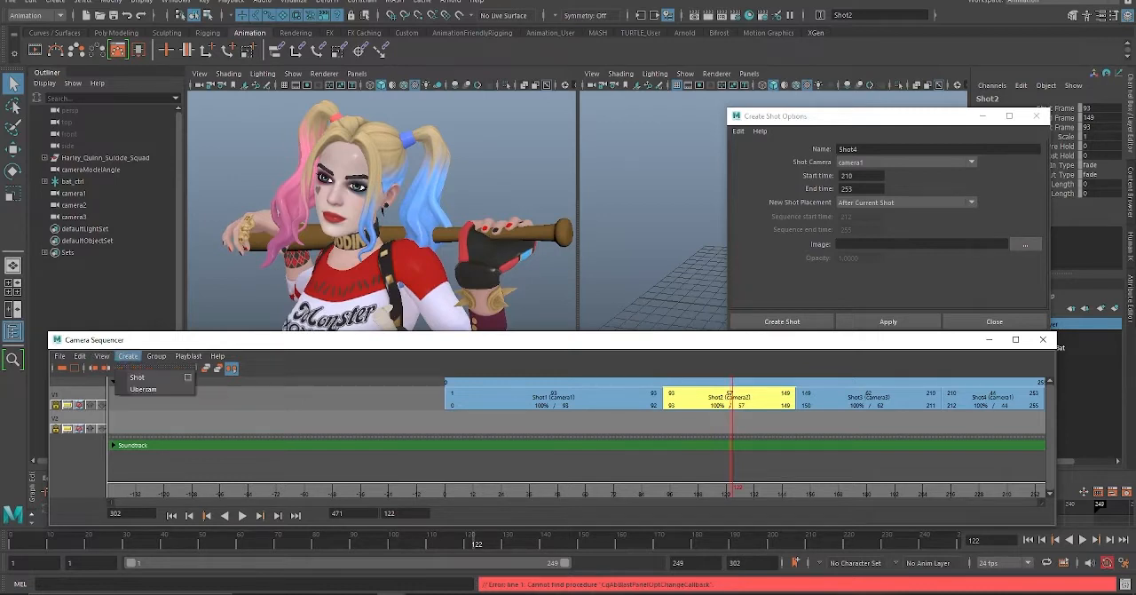
click(156, 388)
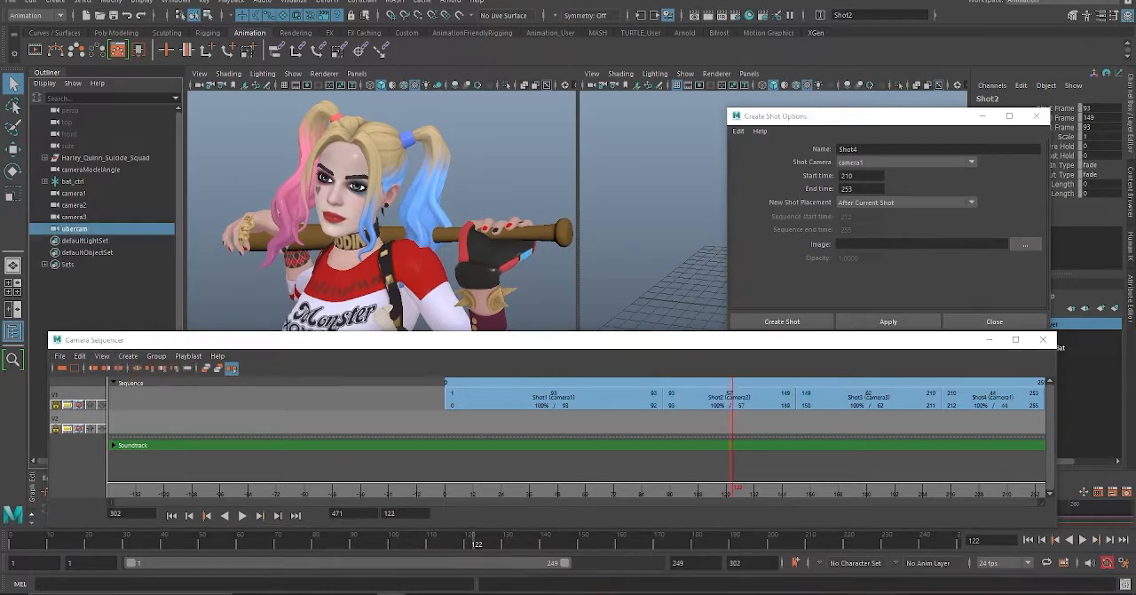
click(356, 74)
mouse_move(377, 85)
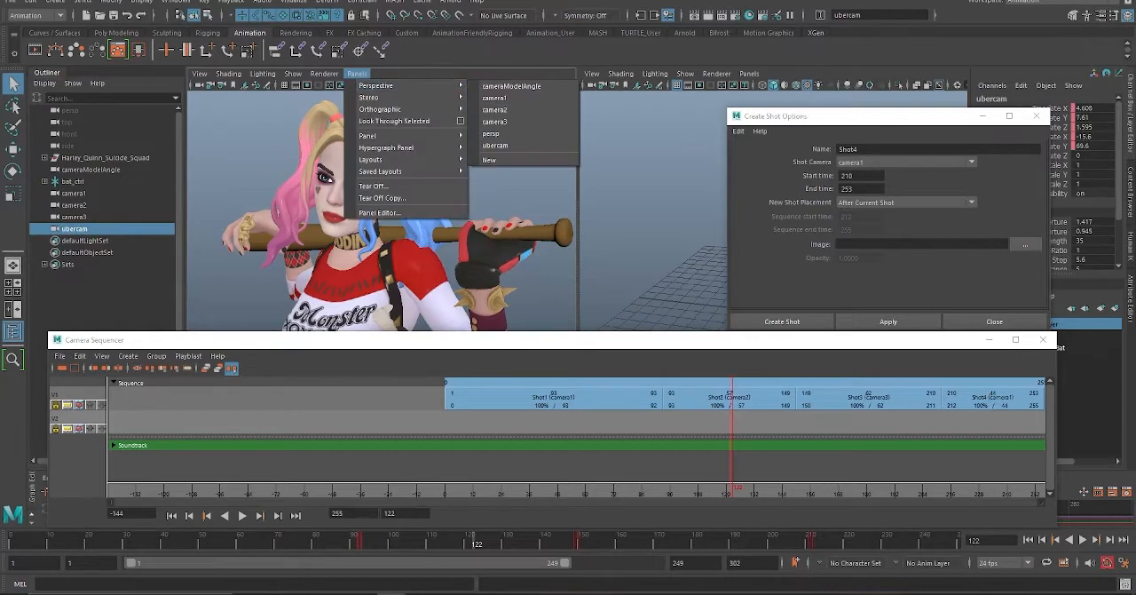
click(494, 144)
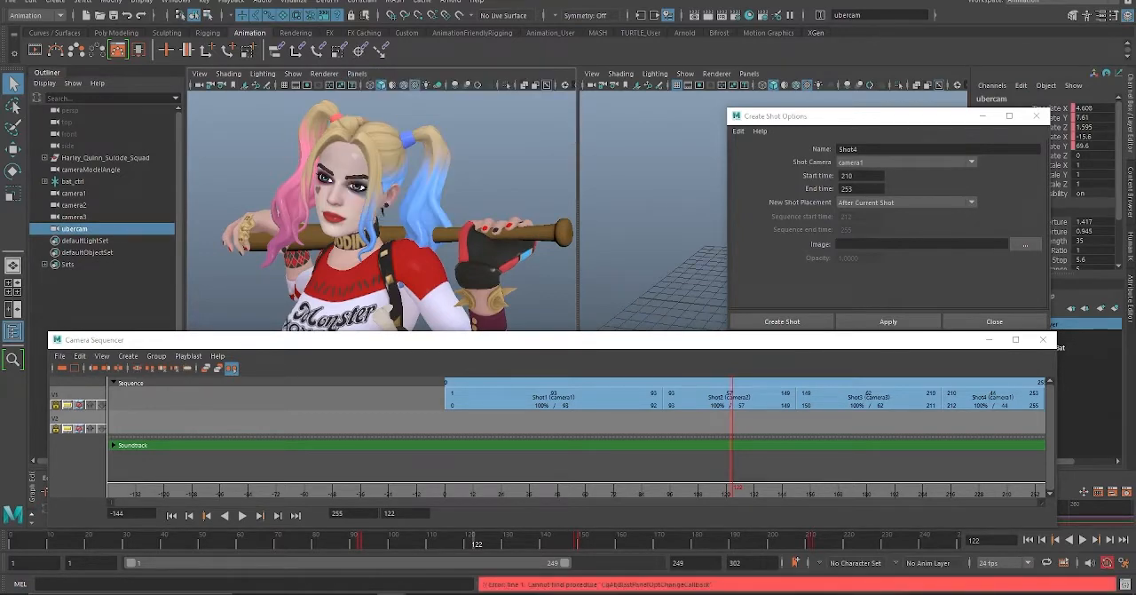
Step: Minimize the floating windows, enlarge the Graph Editor to examine the ubercam's curves, play the animation from the start, and shrink the editor back
click(989, 340)
click(982, 116)
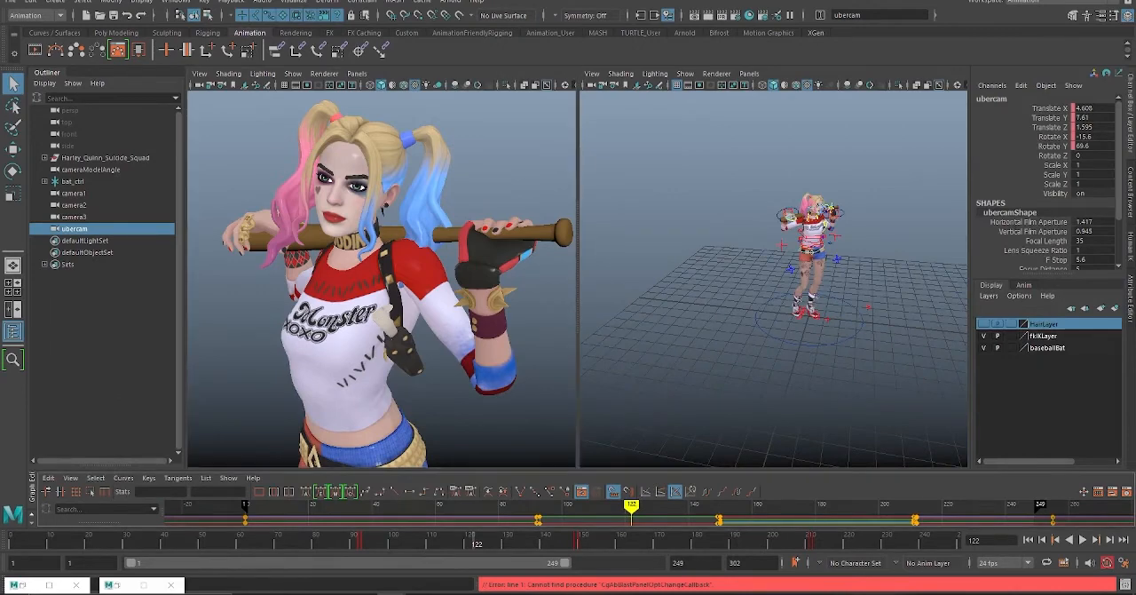
drag(612, 470, 612, 309)
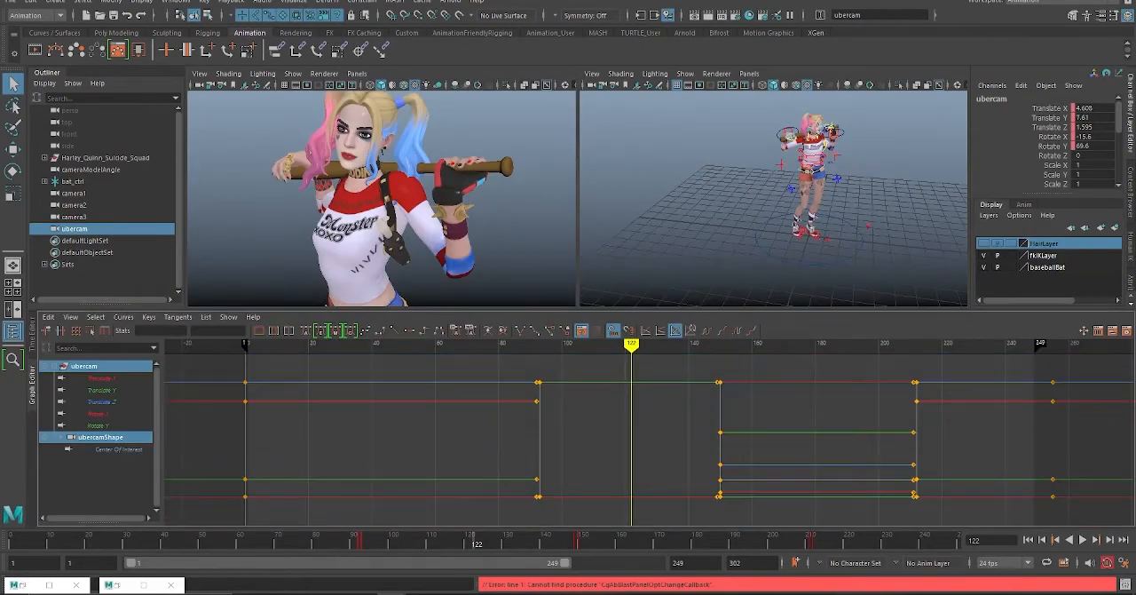
drag(476, 540, 10, 540)
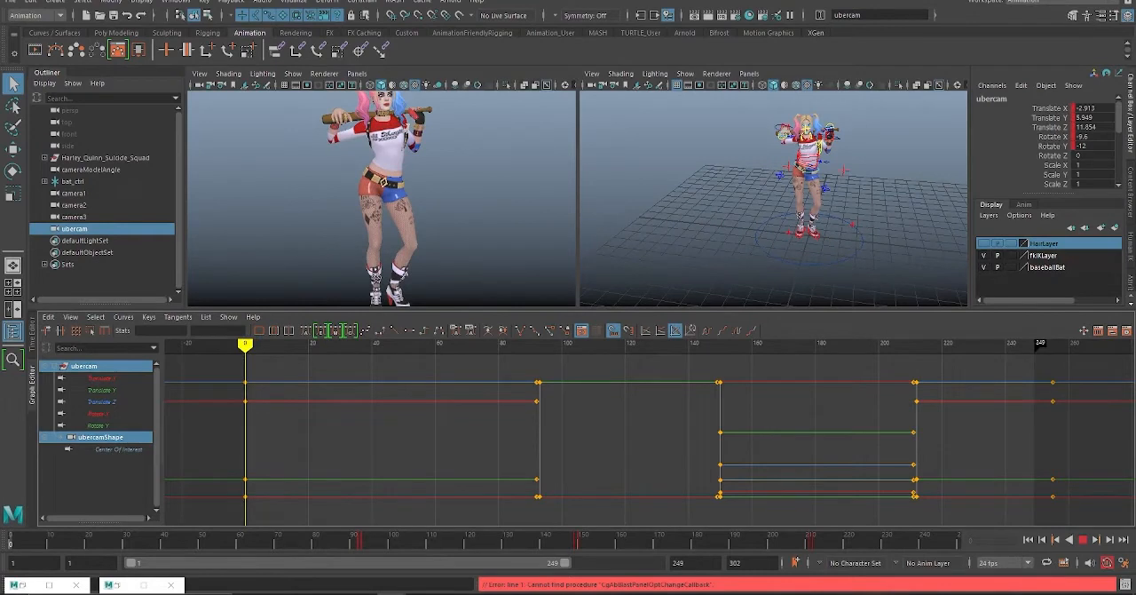
click(1083, 540)
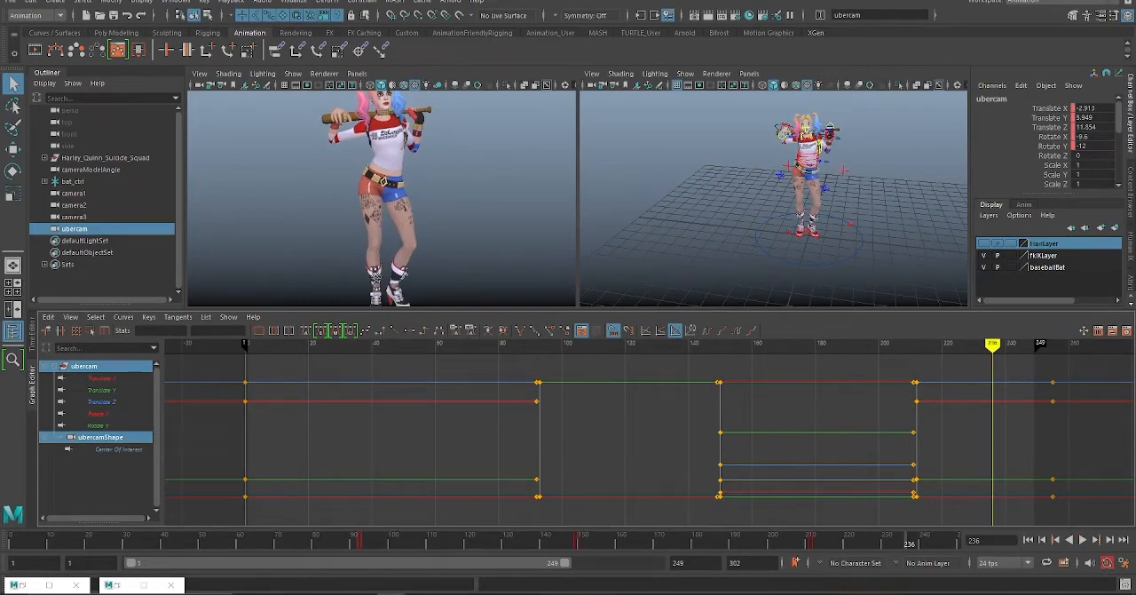
drag(568, 309, 568, 470)
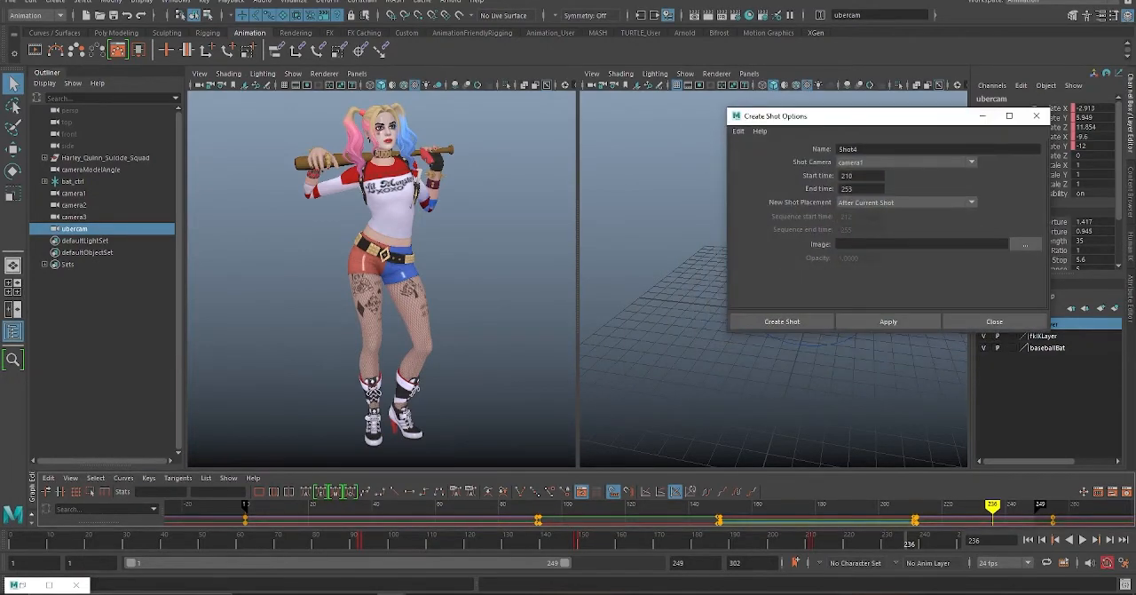
Step: Restore the Camera Sequencer, compress Shot1's end to sequence frame 53, and play through the scaled shot
key(Return)
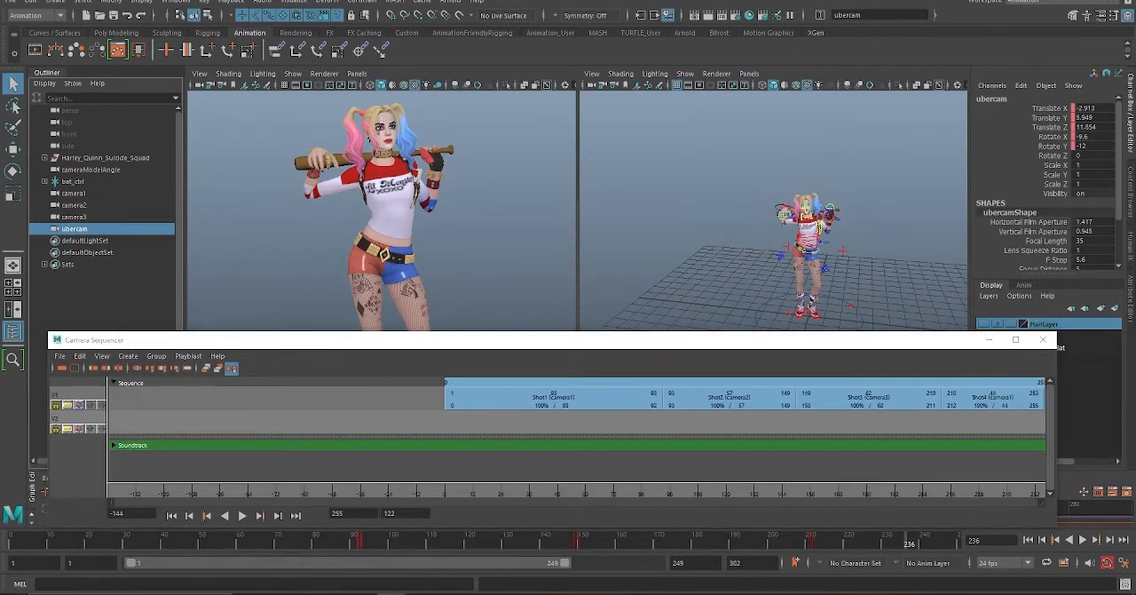
click(568, 398)
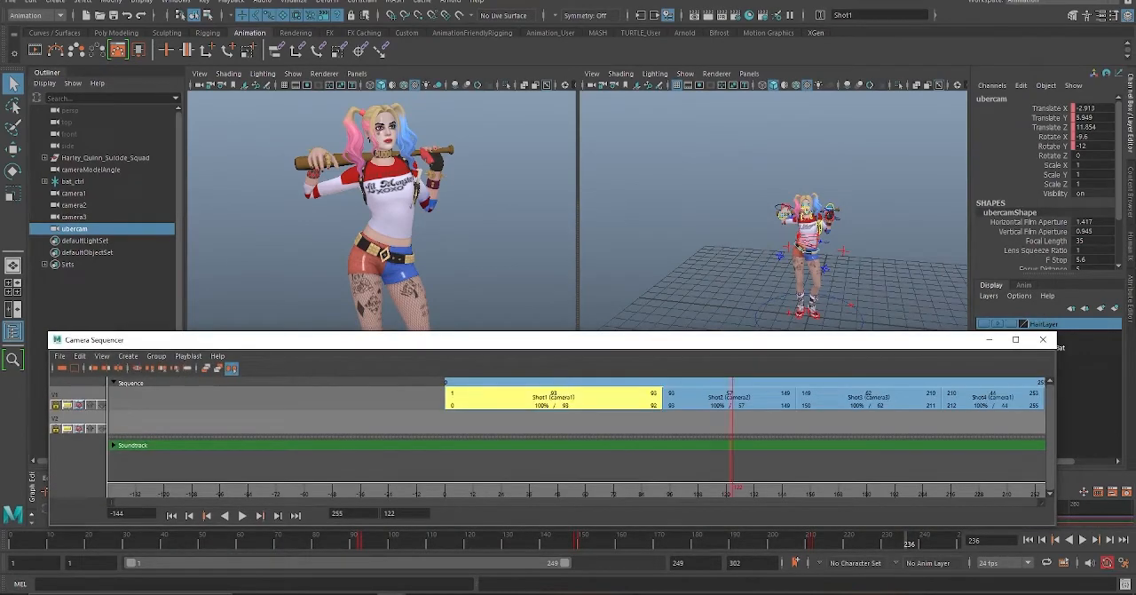
drag(654, 404, 562, 405)
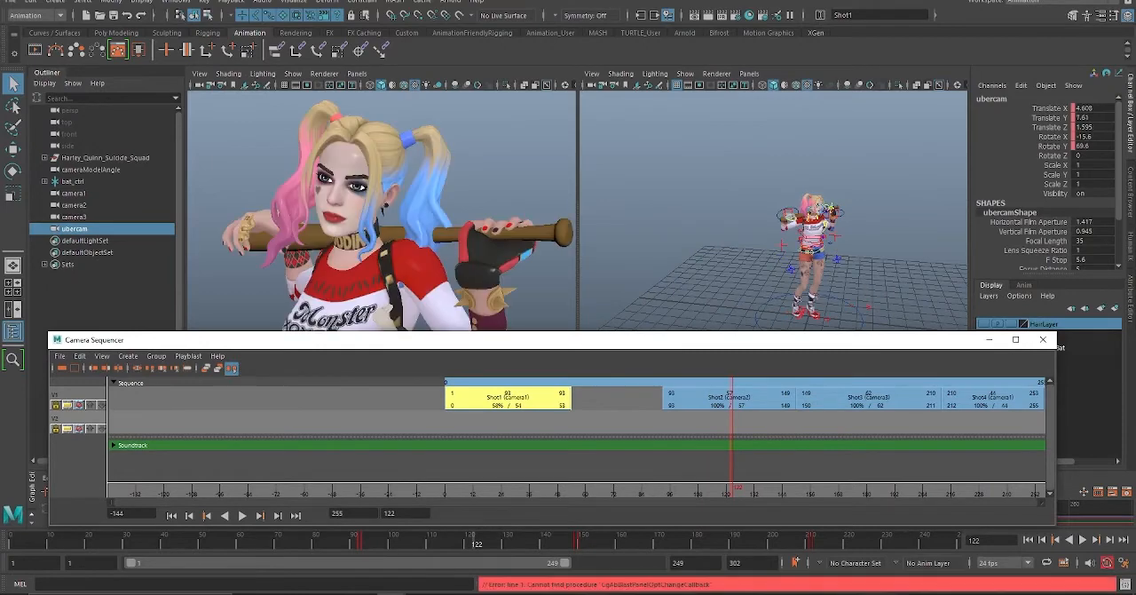
drag(732, 490, 501, 490)
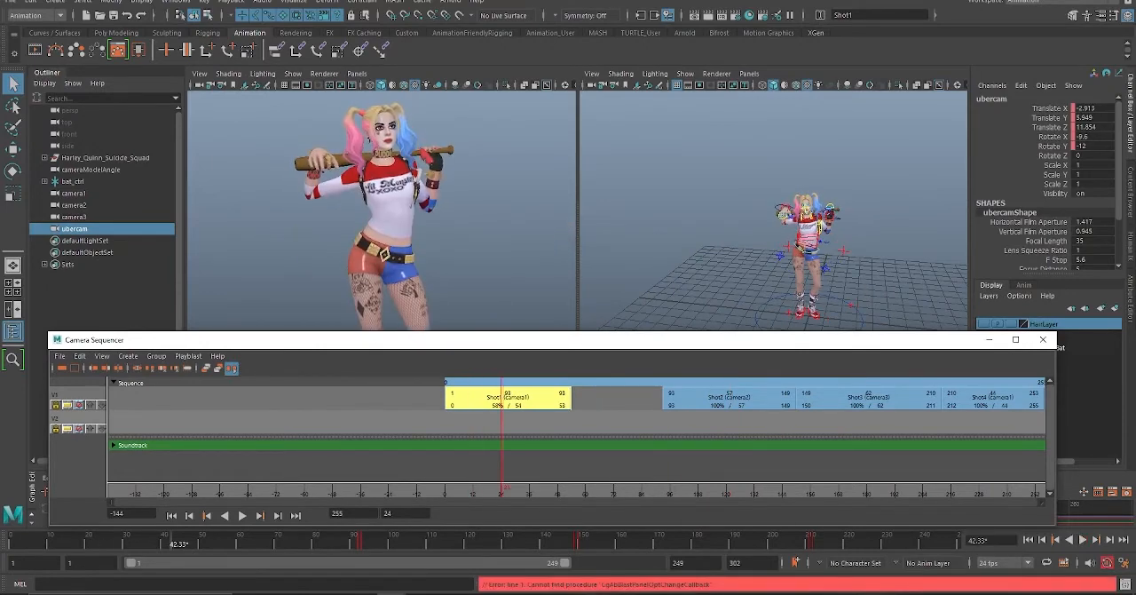
click(243, 516)
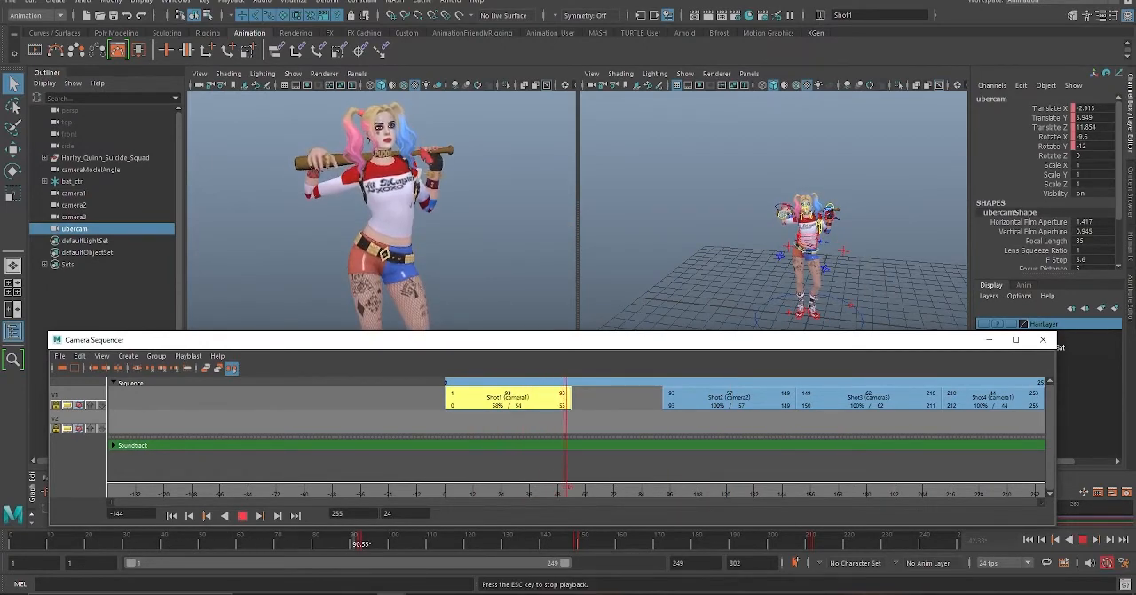
click(242, 516)
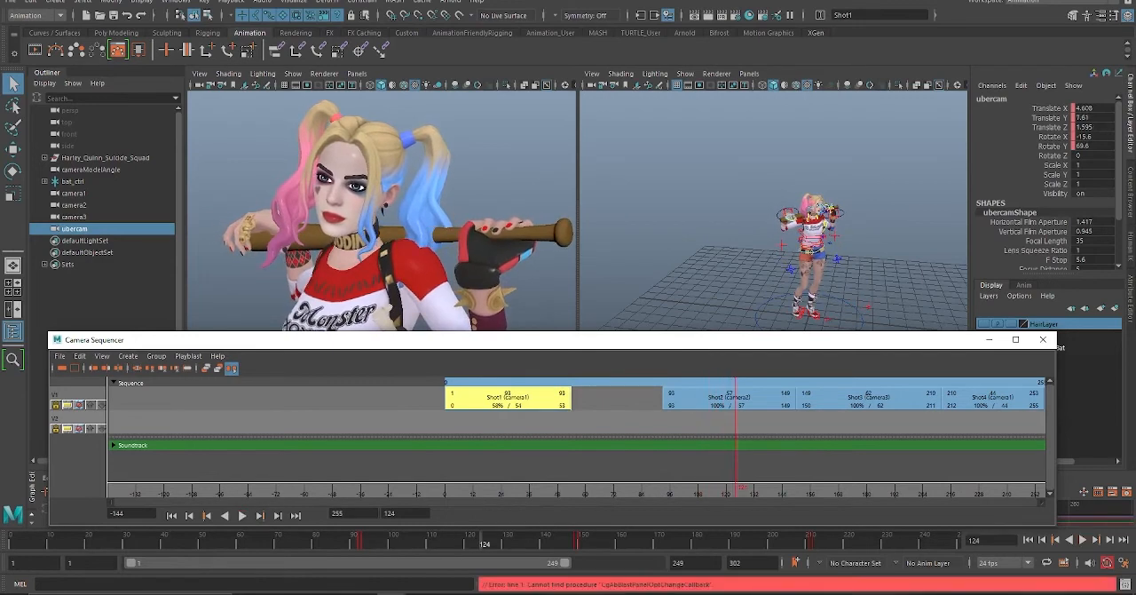
Step: Try to create an ubercam with Shot1 compressed, and stretch Shot1 back to 100% ending at sequence frame 92
click(127, 356)
click(155, 390)
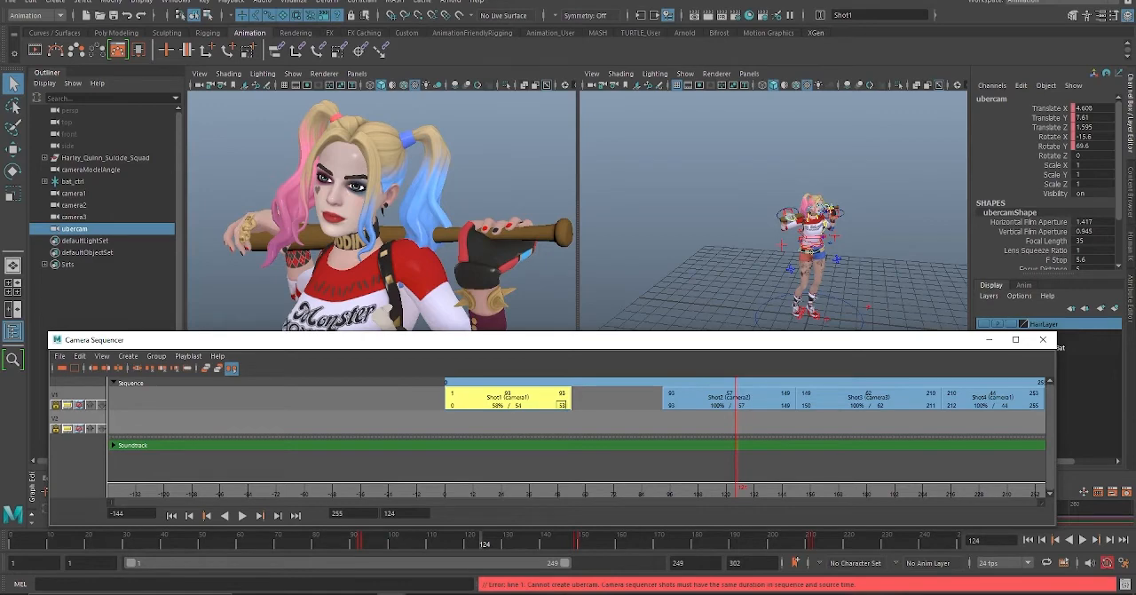
drag(568, 405, 660, 405)
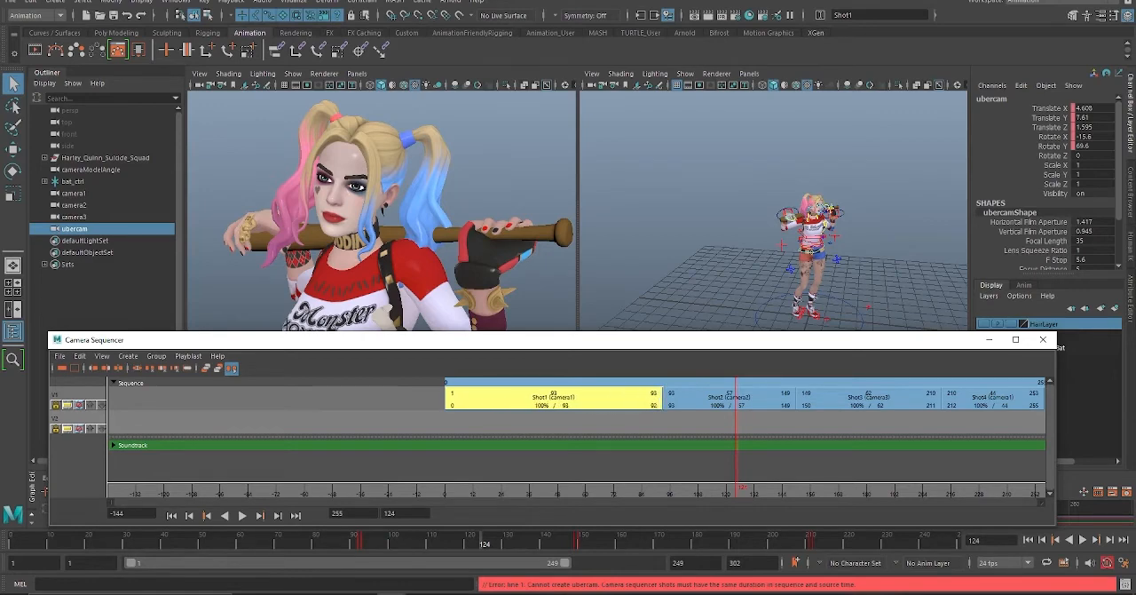
Step: Scale camera1 uniformly to about 150 and try to create an ubercam from the shots
drag(604, 340, 601, 413)
click(73, 193)
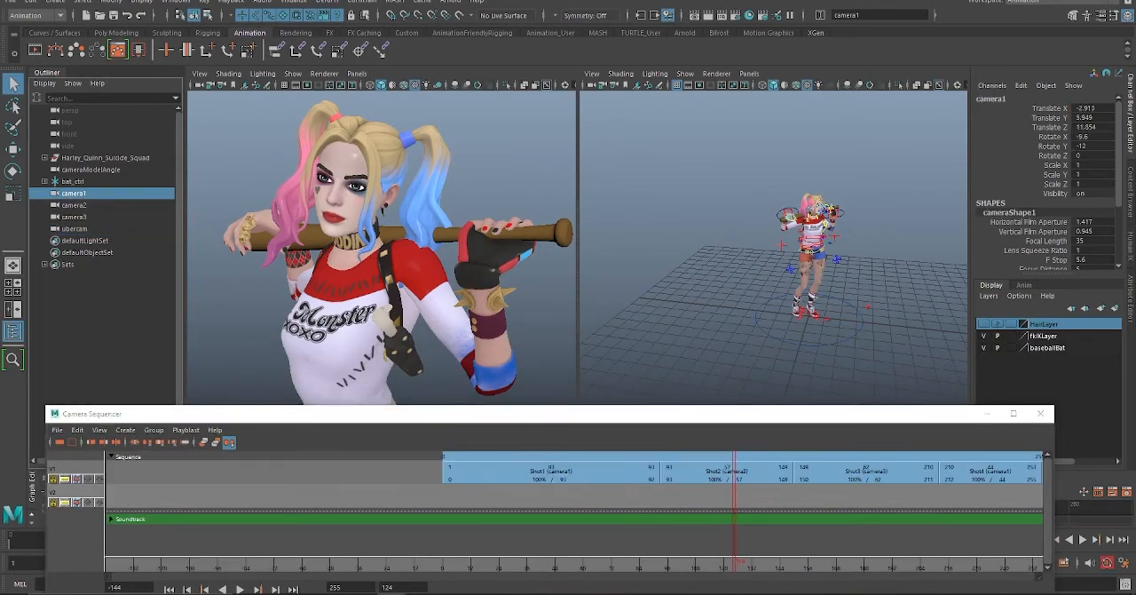
key(r)
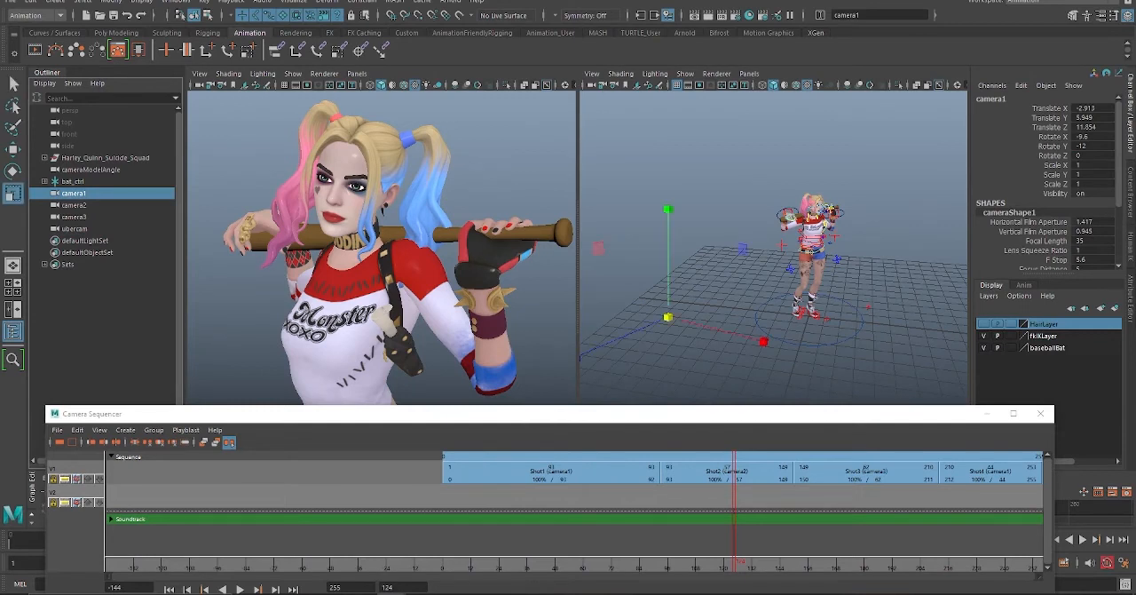
drag(668, 316, 714, 316)
drag(677, 414, 699, 265)
click(148, 281)
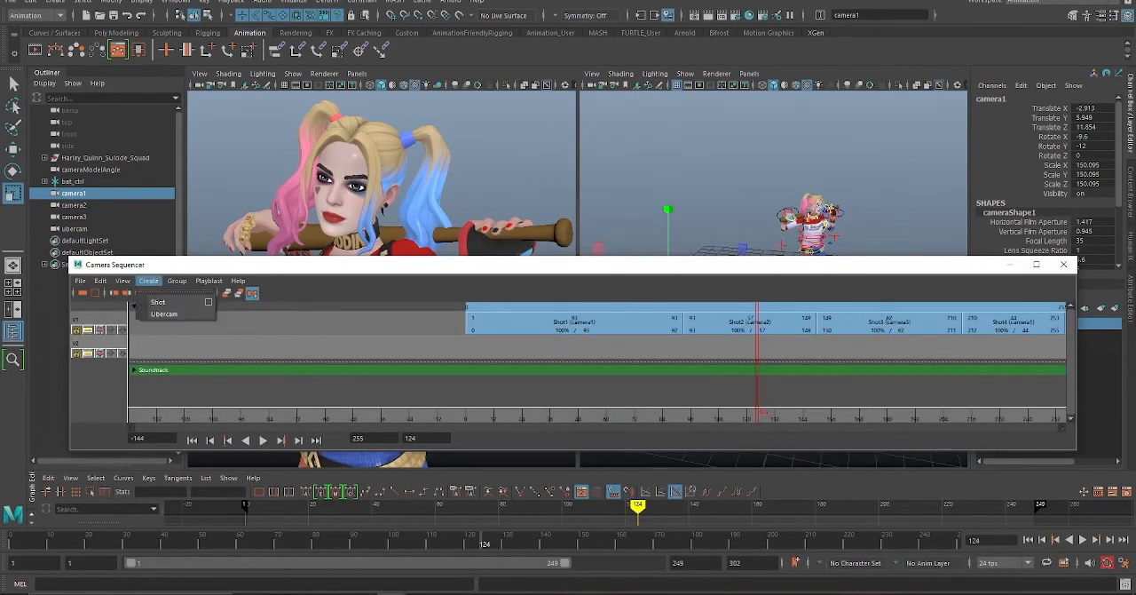
click(163, 313)
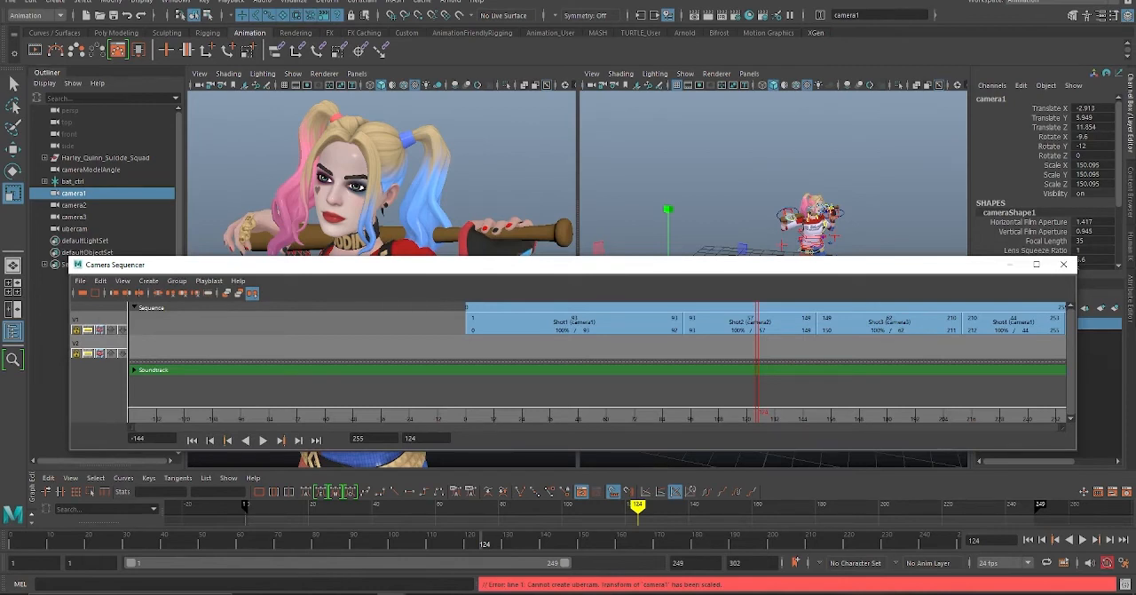
Step: Minimize the Camera Sequencer and set camera1's Scale X, Y and Z to 1
click(1010, 264)
drag(1090, 166, 1090, 185)
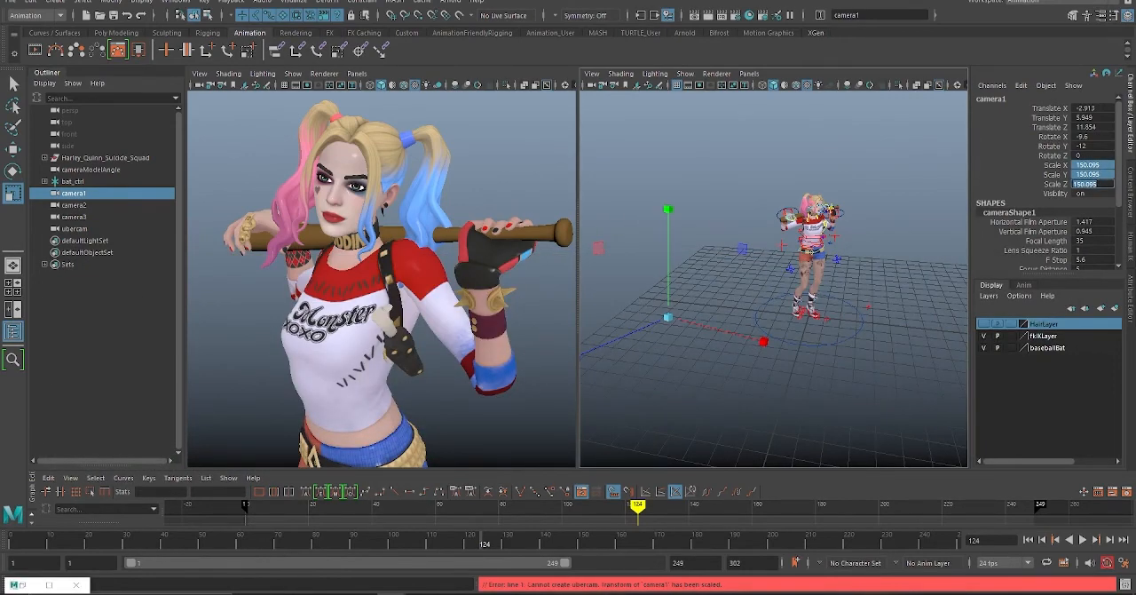
text(1)
key(Return)
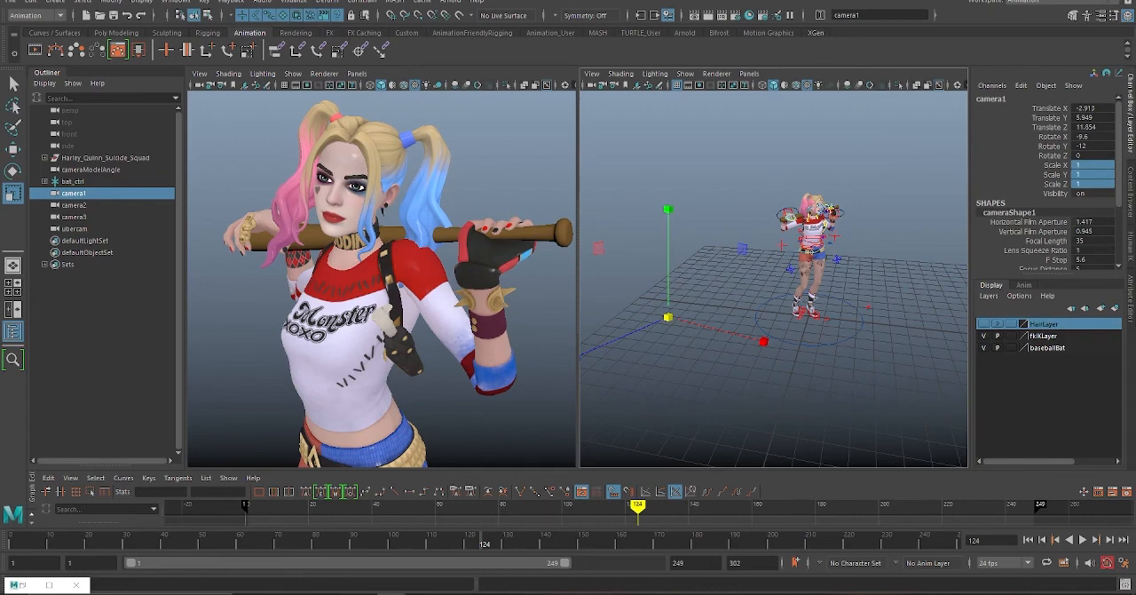
Step: Restore the Camera Sequencer, move it off the character to review the four shots, and minimize it again
click(22, 585)
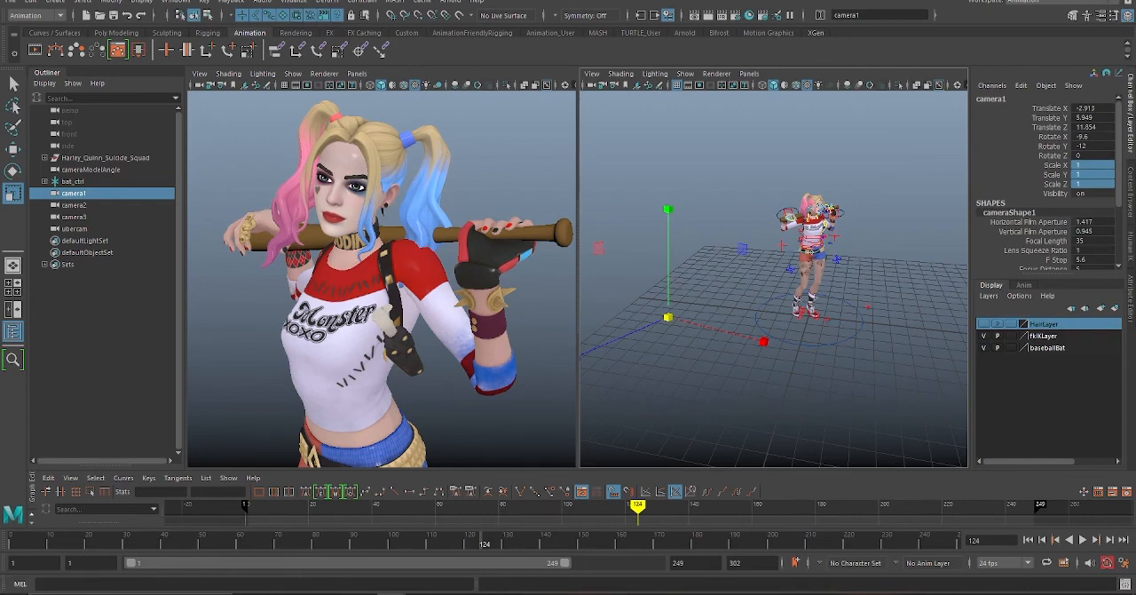
drag(584, 268, 553, 343)
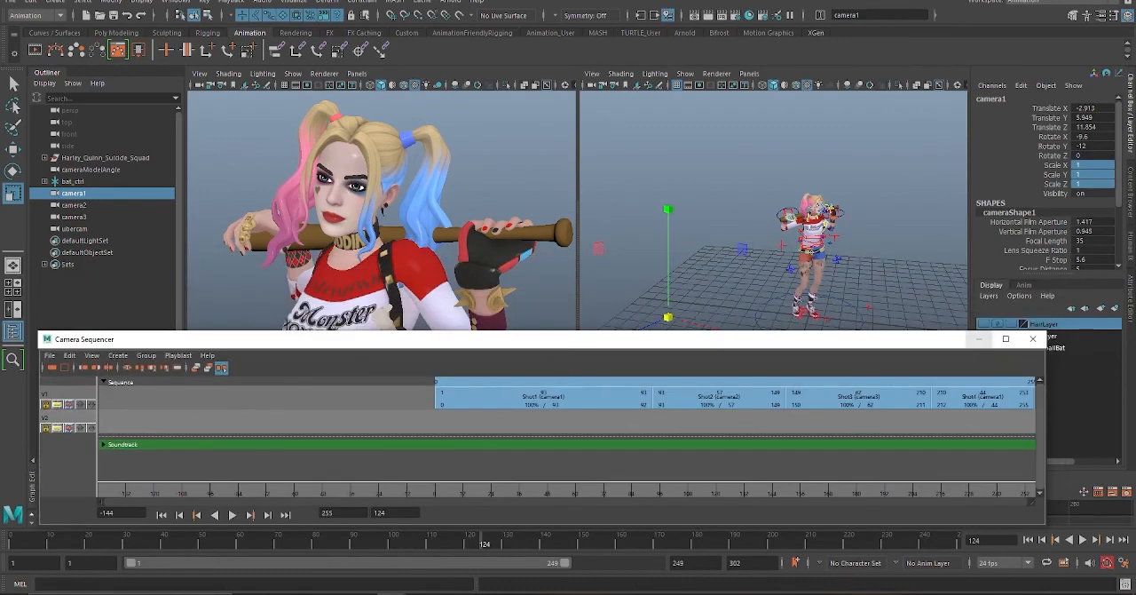
click(979, 338)
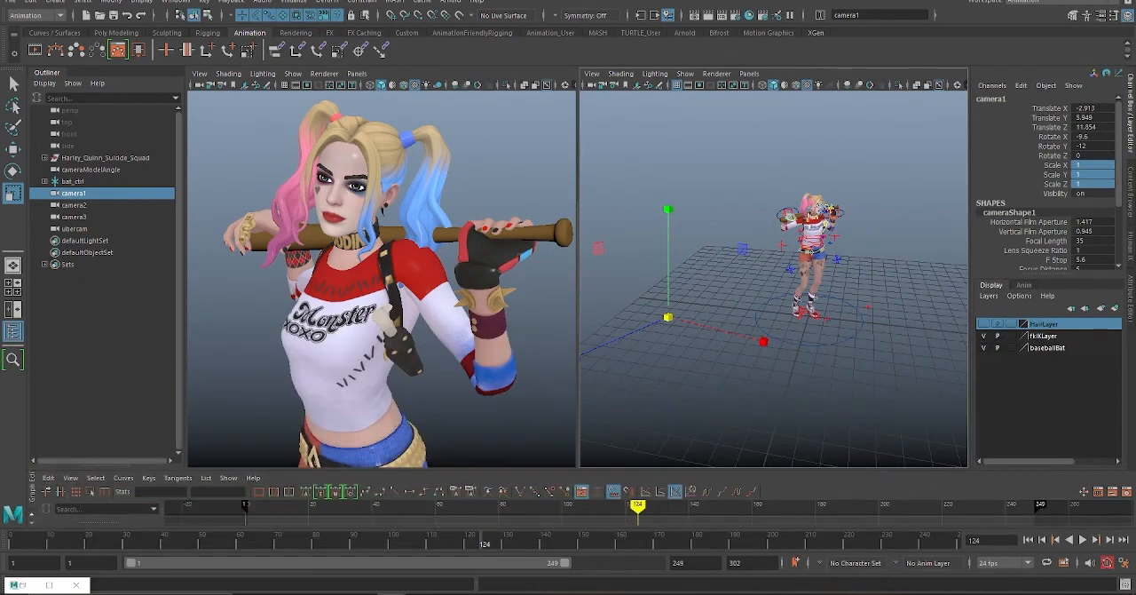